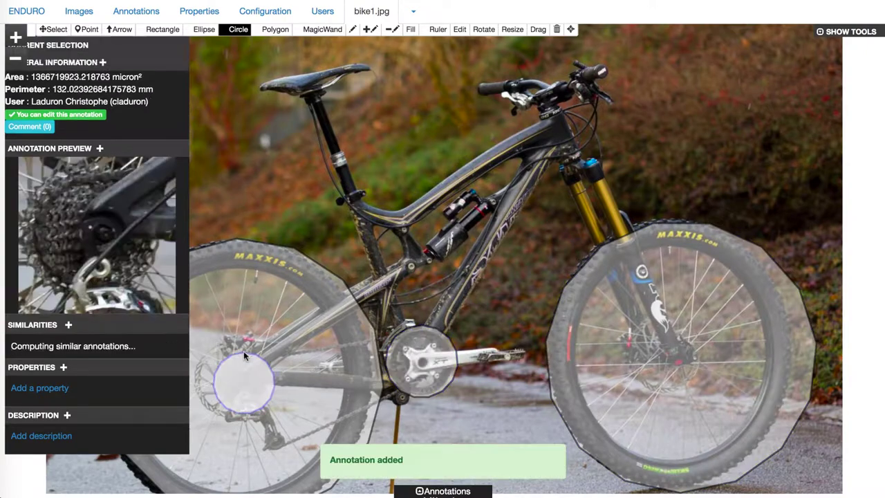
- Draw one rectangle annotation around the bike's saddle and another around its handlebar
click(163, 29)
drag(242, 58, 375, 97)
drag(468, 68, 627, 110)
- Outline the rear shock absorber inside the frame with a four-cornered polygon annotation
click(275, 29)
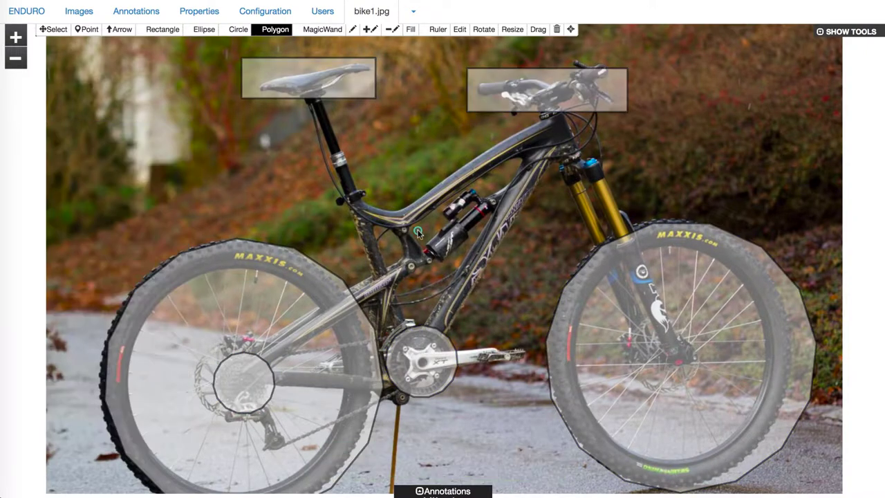
click(419, 228)
click(434, 275)
click(503, 195)
click(482, 179)
double_click(423, 228)
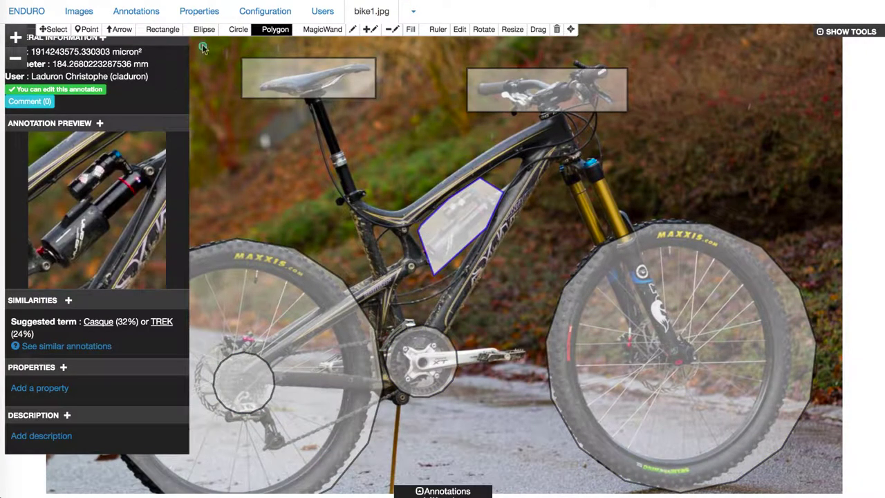
- Place an arrow annotation beside the seat post and rotate it slightly clockwise so it points at the post
click(119, 29)
click(299, 154)
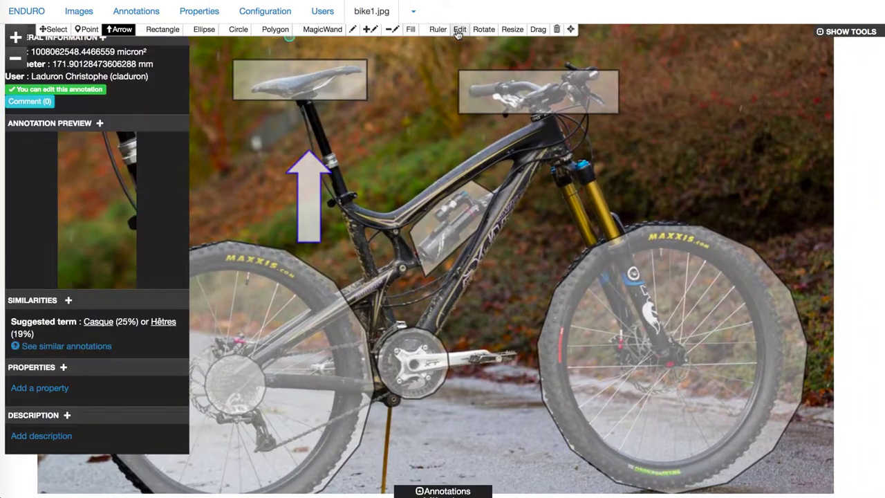
click(484, 29)
drag(309, 152, 325, 156)
- Place an arrow annotation at the front fork and rotate it so it points horizontally at the fork
click(121, 29)
click(596, 200)
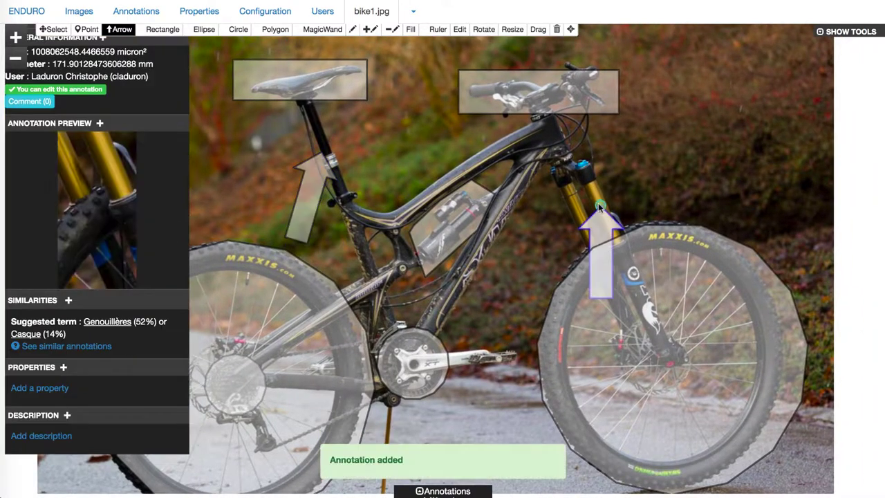
drag(596, 228, 622, 207)
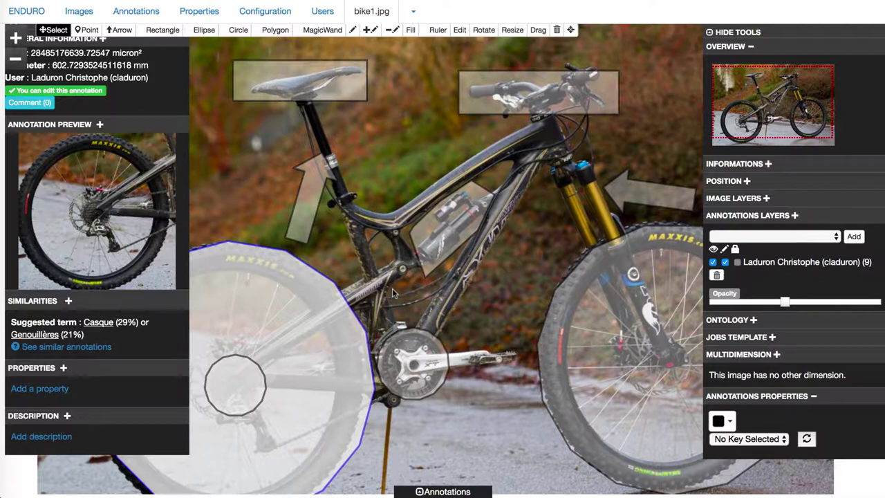
- Add a property with key session1 and value 2 to the circle annotation on the rear cassette
click(231, 377)
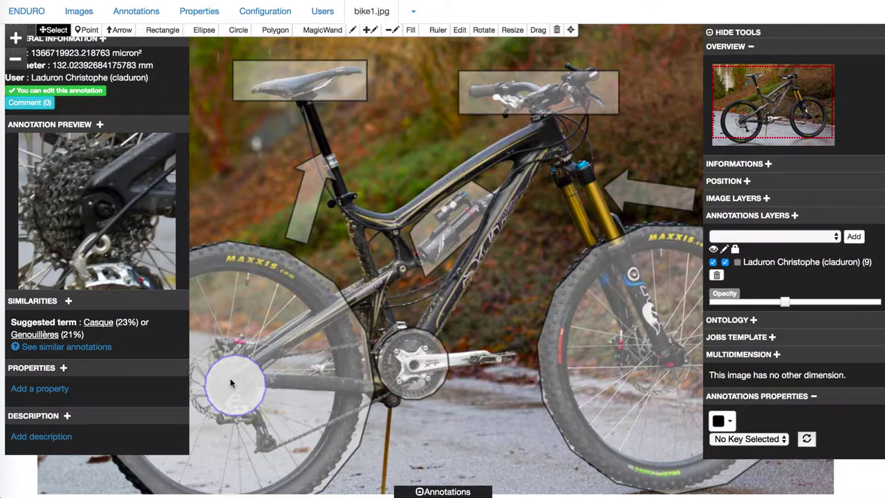
click(52, 390)
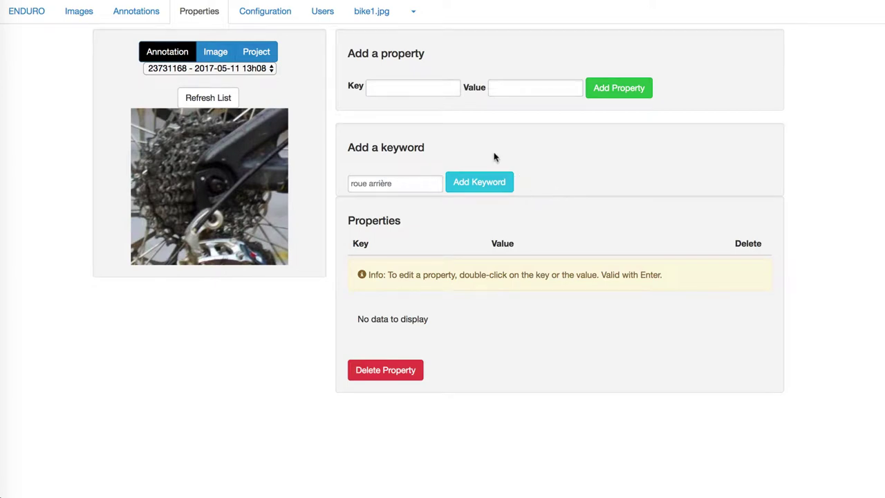
click(435, 89)
text(session1)
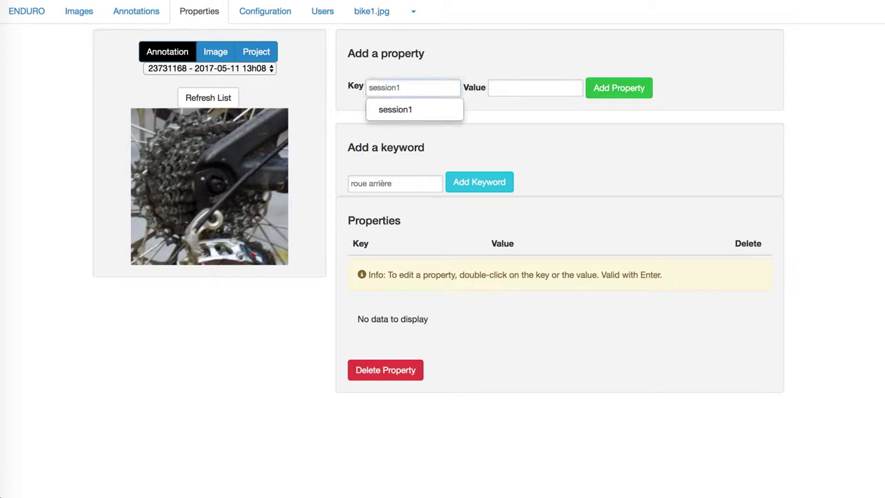
click(570, 88)
text(2)
click(619, 90)
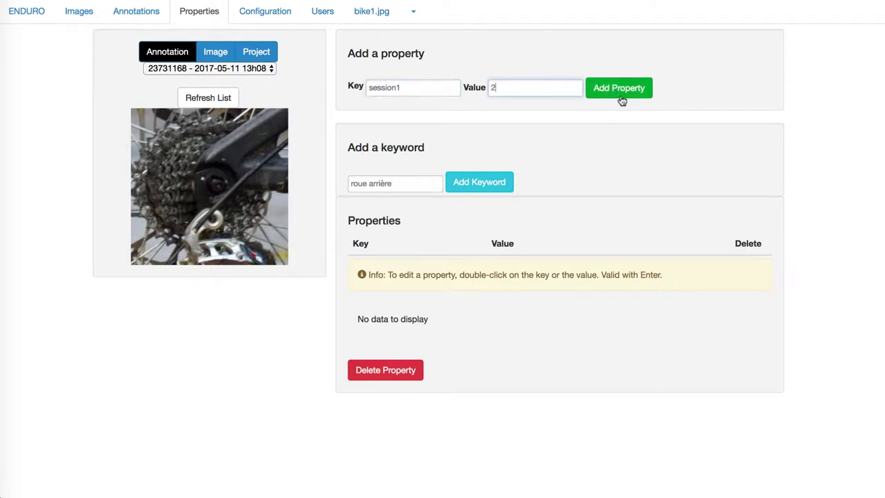
- Add a property with key Session1 and value 3 to the circle annotation on the chainring
click(356, 11)
click(421, 357)
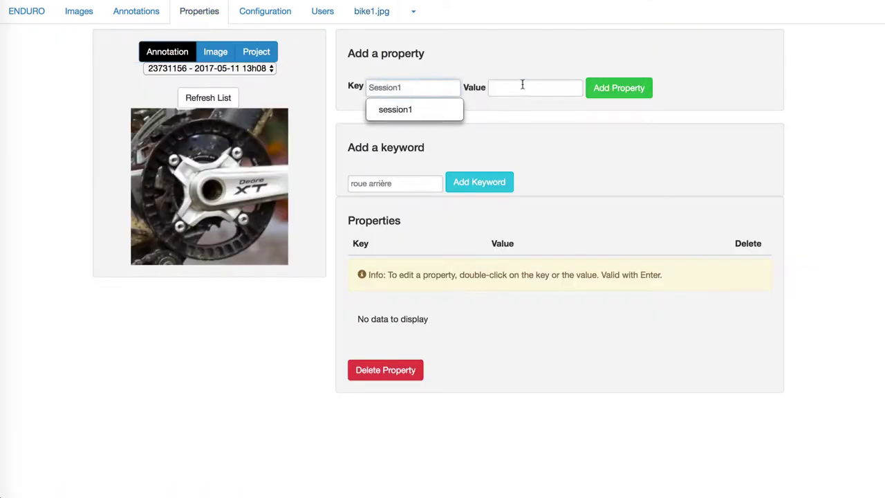
click(522, 85)
text(3)
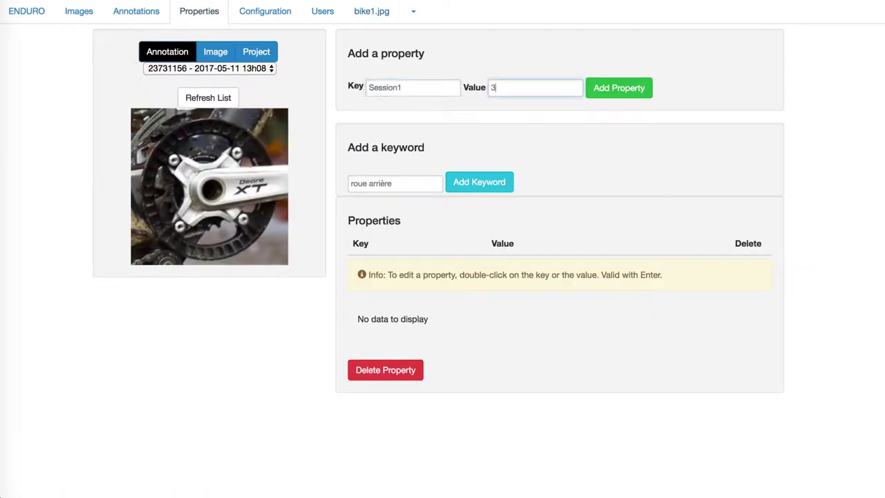
click(618, 87)
- Add a property with key session1 and value 4 to the front wheel annotation in bike1.jpg
click(371, 11)
click(593, 302)
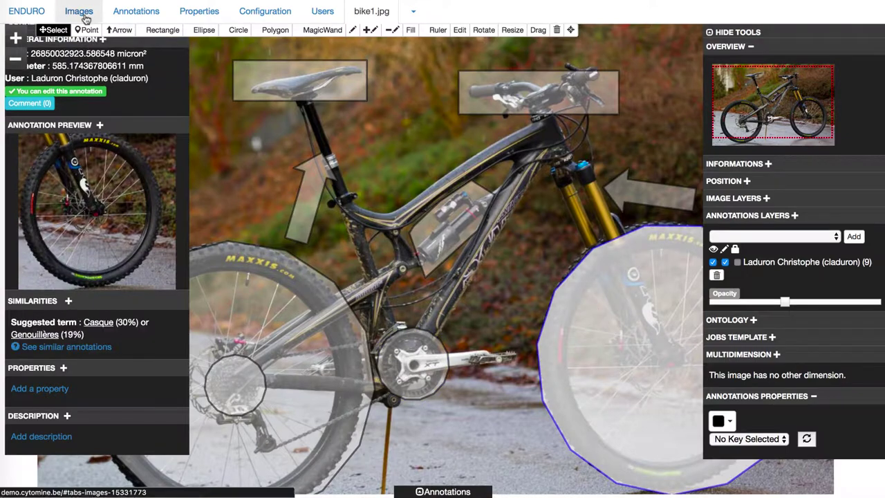
click(199, 11)
click(413, 87)
text(session1)
click(525, 87)
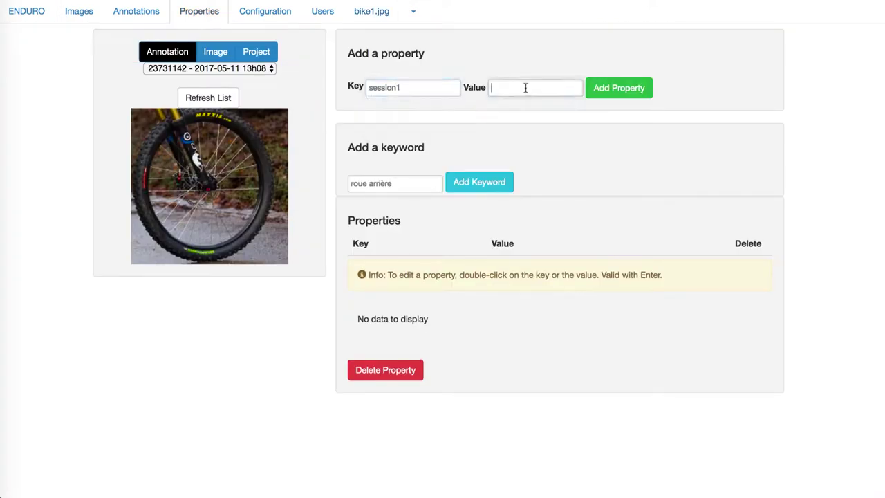
text(4)
click(619, 88)
- Add a property with key Session2 and value "selle" to the saddle's rectangle annotation
click(368, 15)
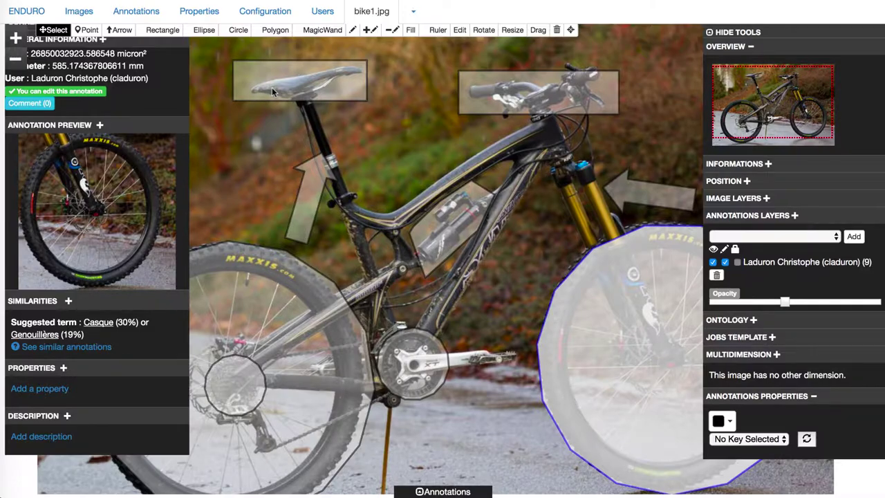
click(273, 92)
click(199, 11)
click(412, 87)
text(Session2)
click(527, 87)
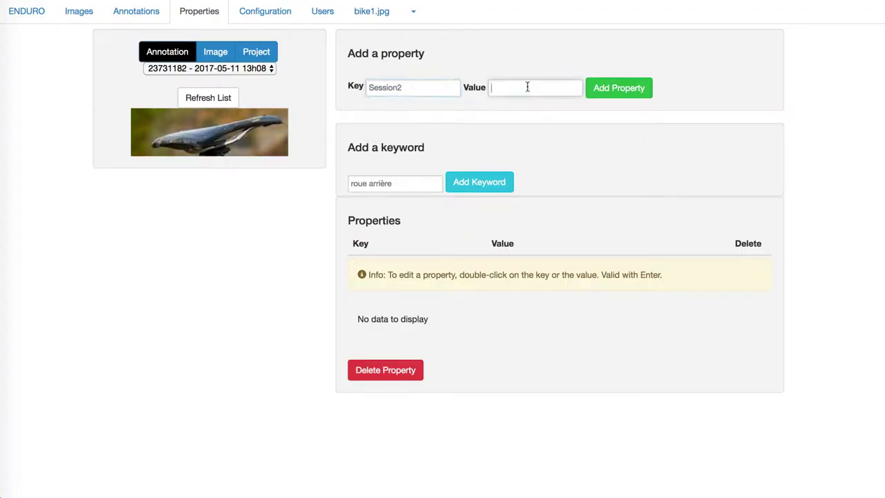
text(selle)
click(619, 87)
- Add a property with key session2 and value "guidon" to the handlebar's rectangle annotation
click(374, 11)
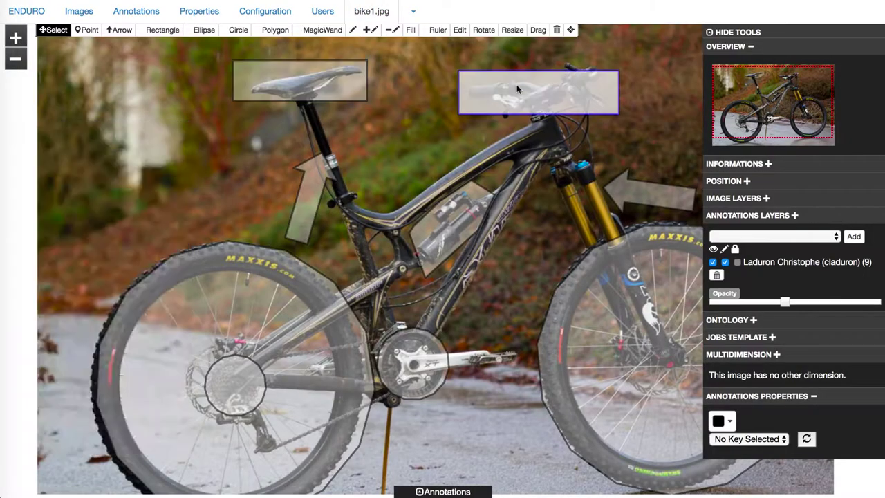
click(199, 11)
click(412, 87)
text(session2)
click(395, 122)
click(535, 87)
text(guidon)
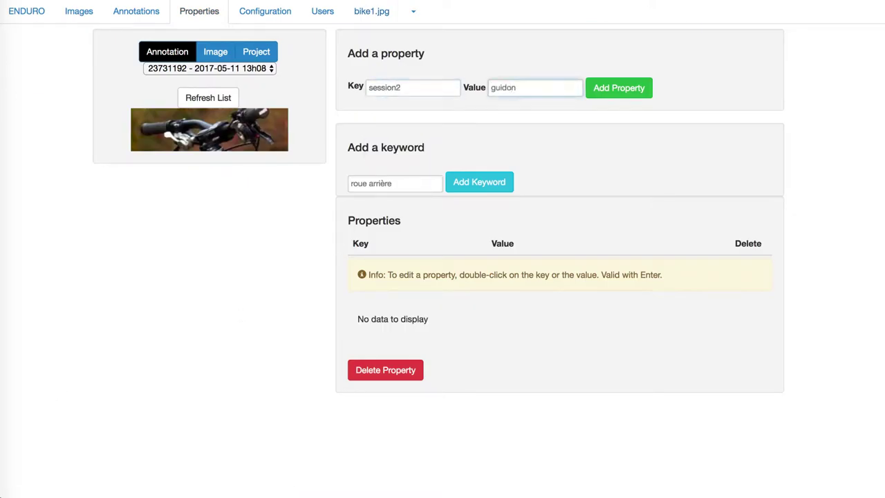
click(619, 88)
- Add a property with key Session2 and value "tube de selle" to the arrow annotation at the seat post
click(371, 11)
click(35, 395)
click(412, 88)
text(Session2)
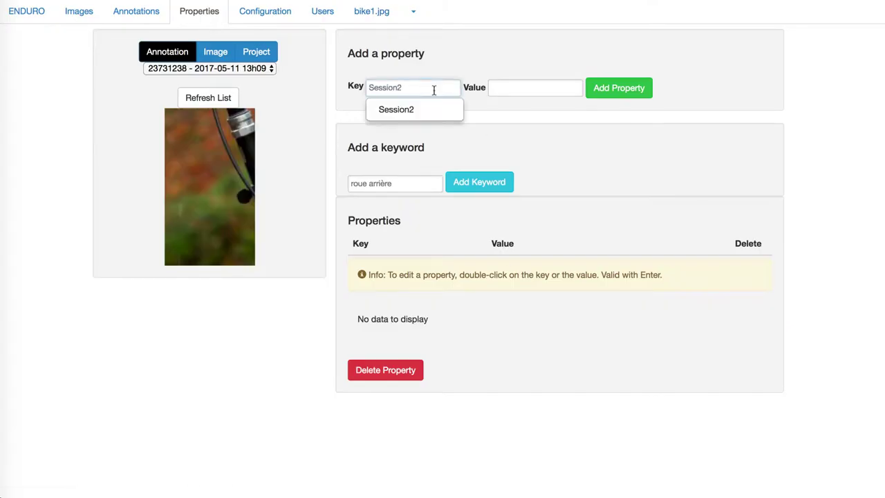
click(516, 87)
text(tu)
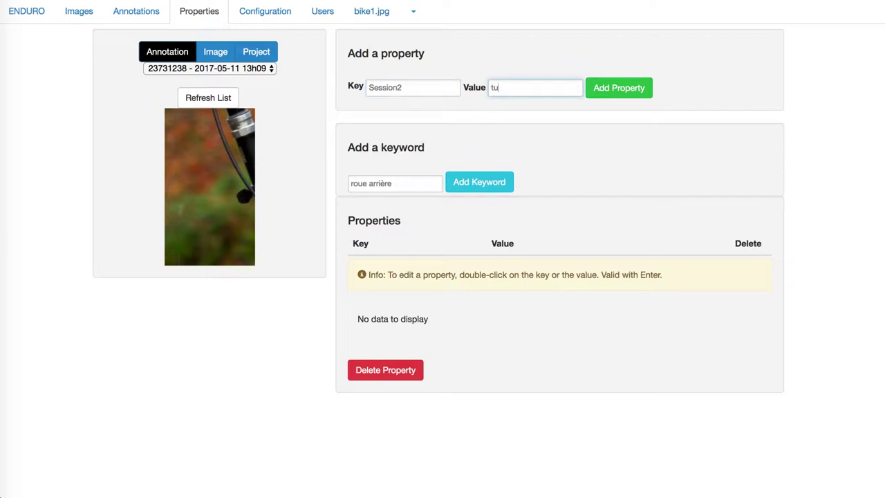
text(be de selle)
click(619, 88)
- Add a property with key Session2 and value "fourche" to the arrow annotation at the front fork
click(371, 11)
click(41, 395)
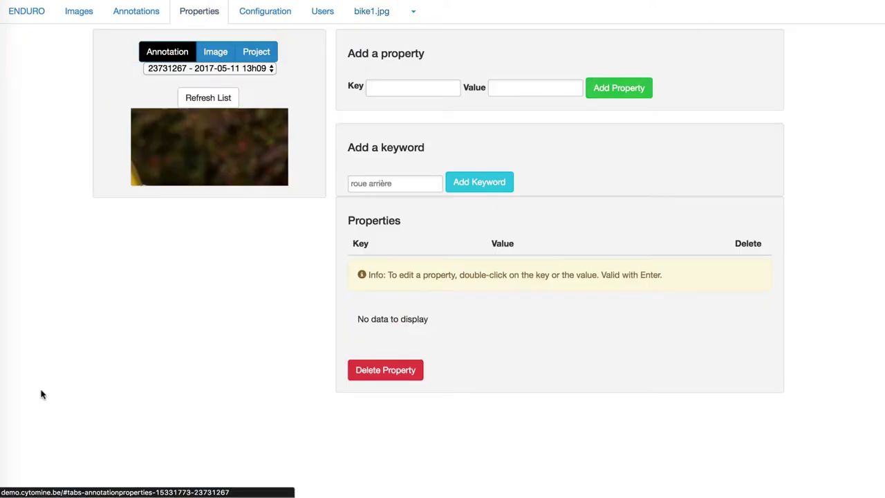
click(412, 88)
text(Session2)
click(510, 88)
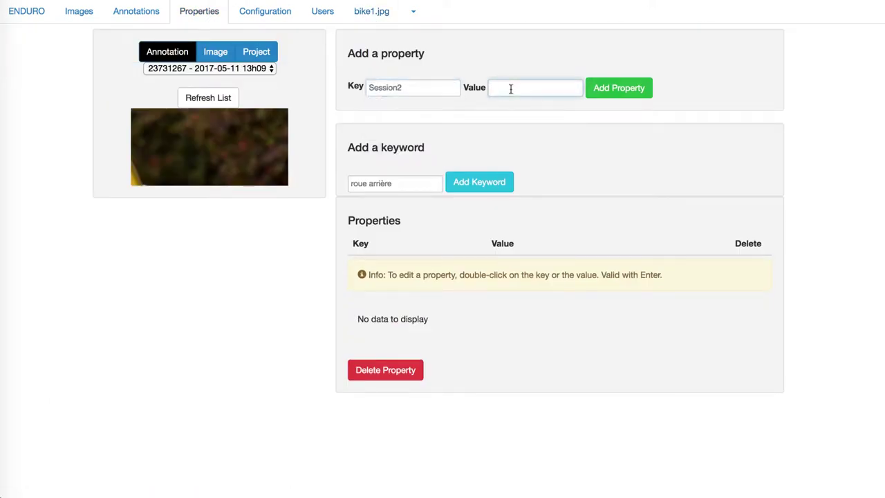
text(fourche)
click(619, 88)
- Add a property with key Session2 and value "amortisseur" to the shock absorber's polygon annotation
click(370, 11)
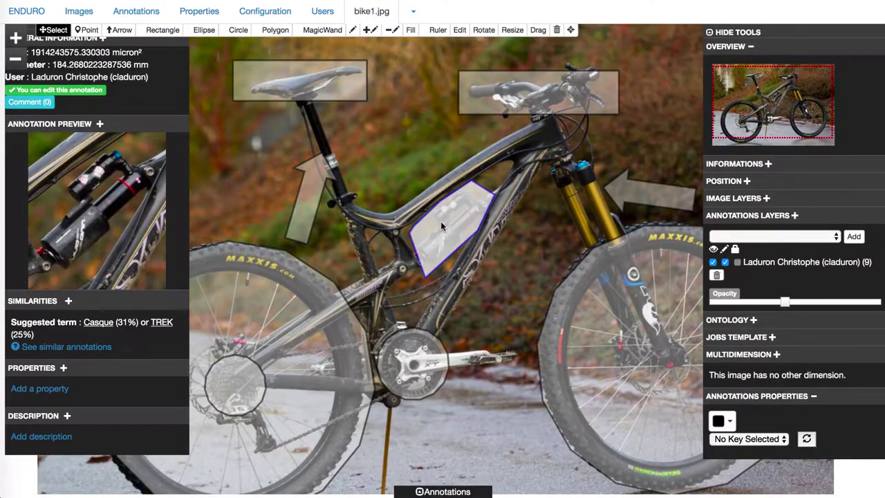
click(31, 389)
click(393, 89)
text(Session2)
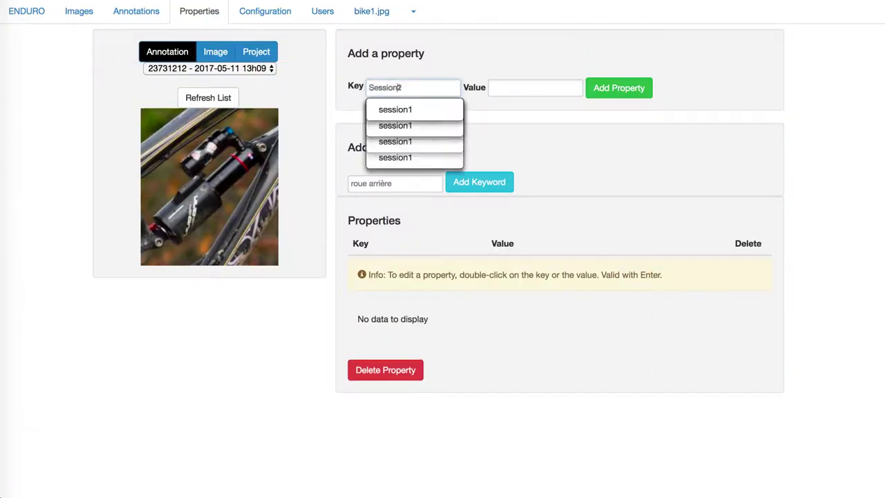
click(513, 87)
text(amortisseur)
click(603, 88)
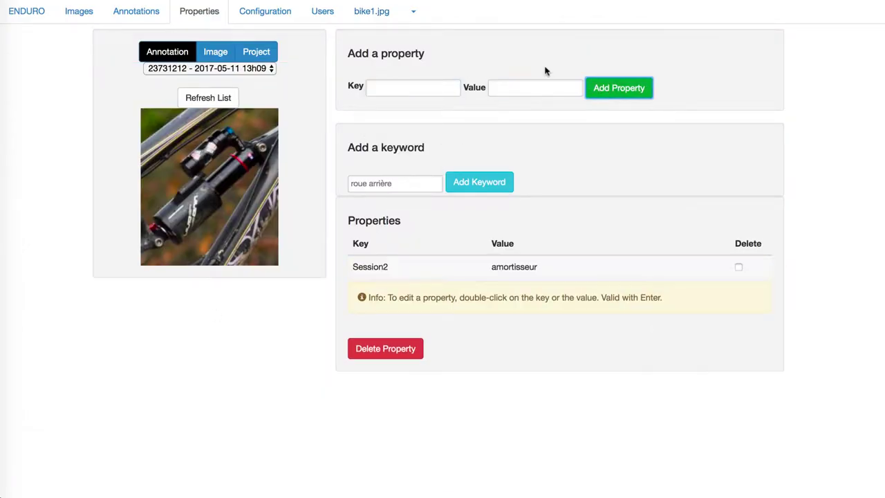
- Add a second property with key Session2 and value "roue" to the front wheel annotation
click(372, 12)
click(622, 360)
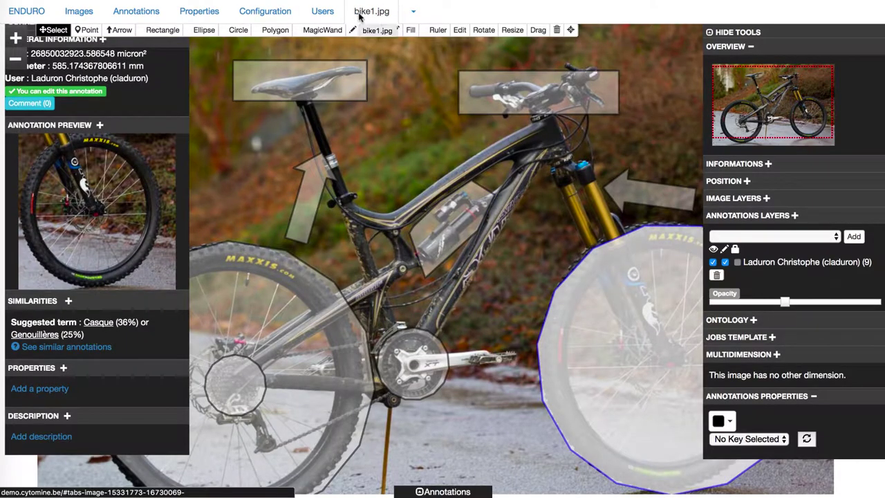
click(105, 398)
click(553, 88)
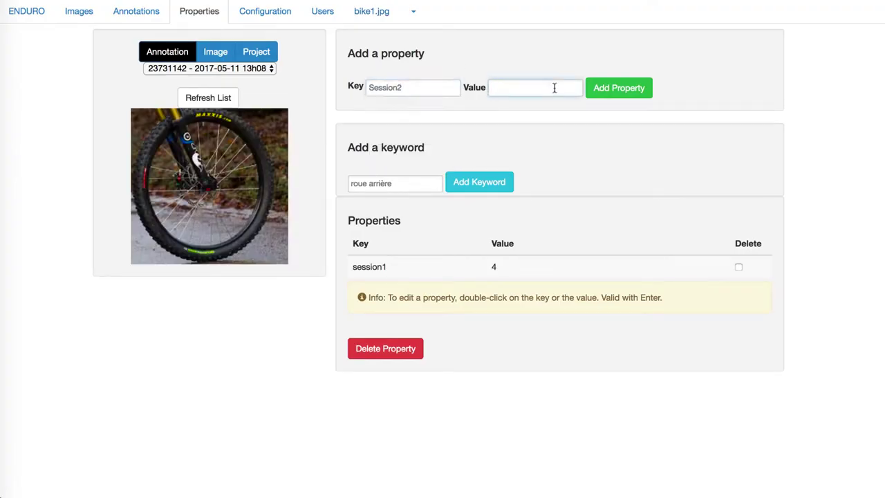
text(roue)
click(625, 89)
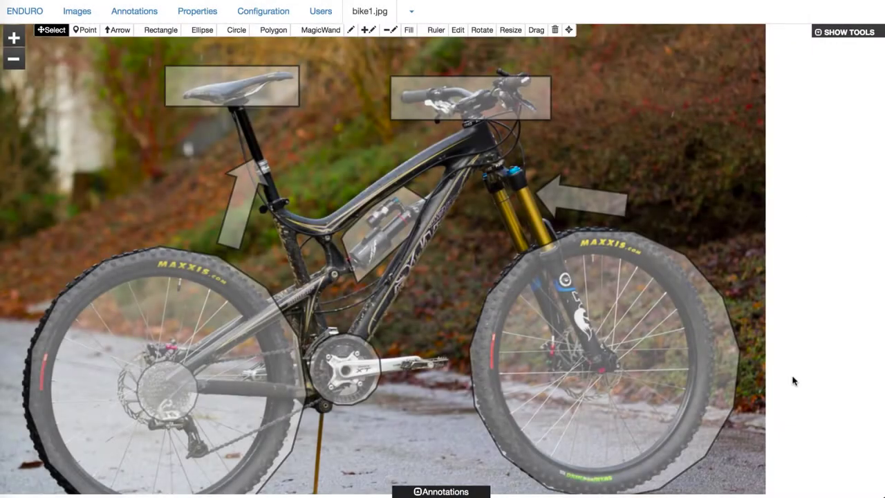
- Show the viewer tools and display the values of the session1 property key on the image's annotations
click(845, 33)
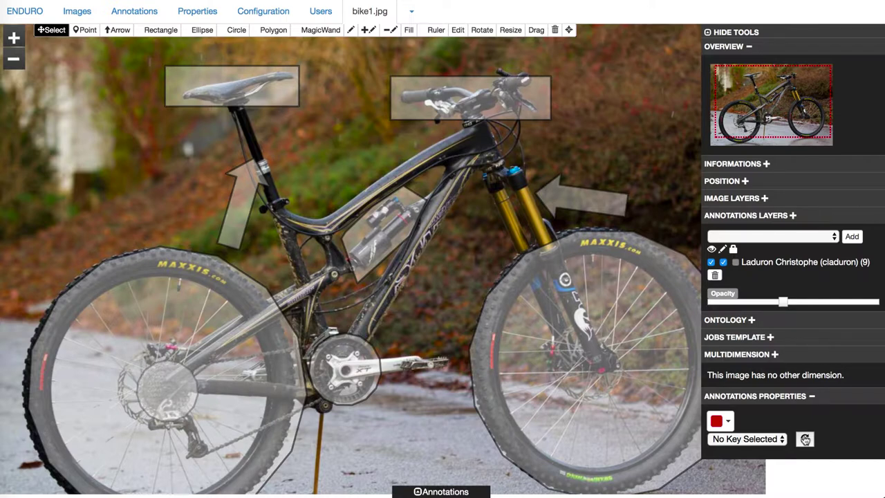
click(776, 440)
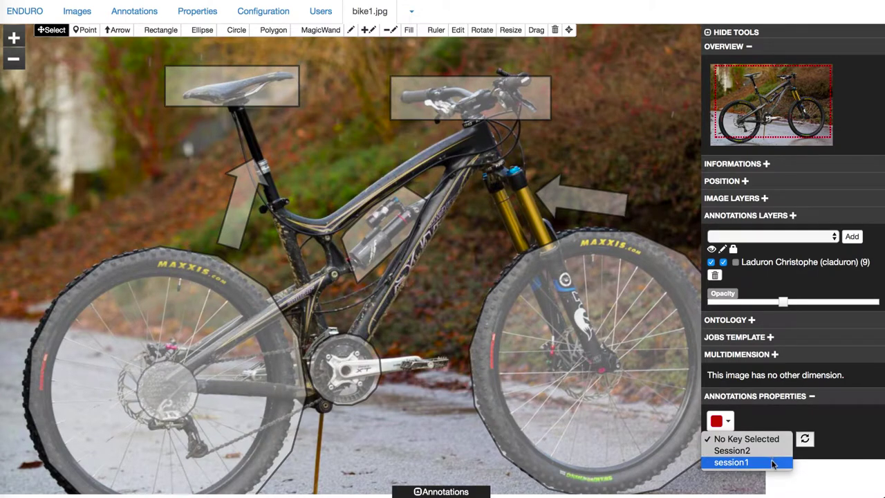
click(773, 461)
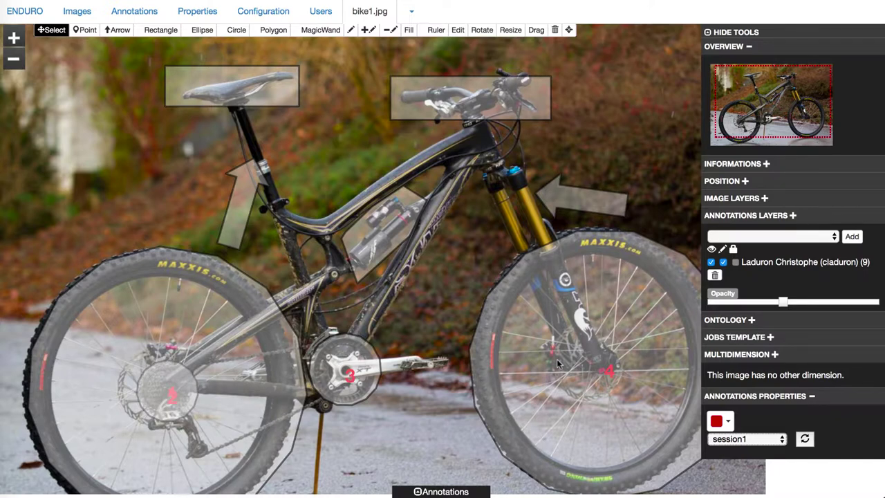
- Try yellow and blue as the colour of the property values displayed on the annotations
click(724, 421)
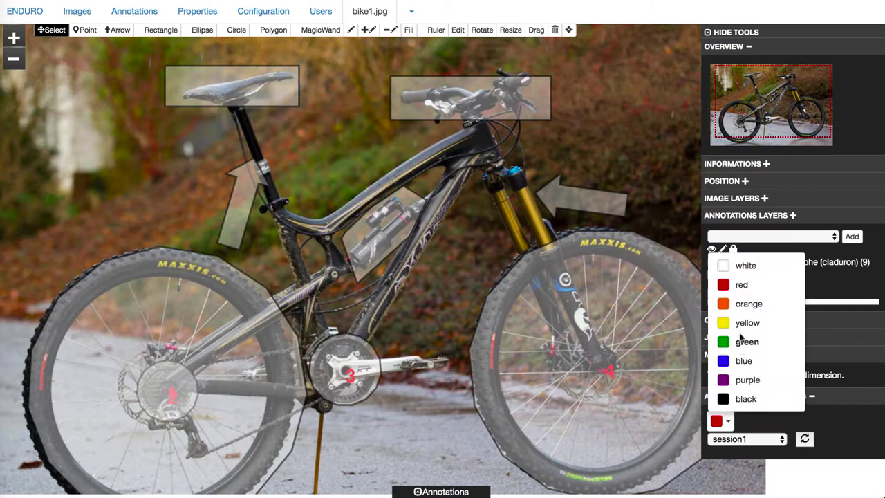
click(740, 323)
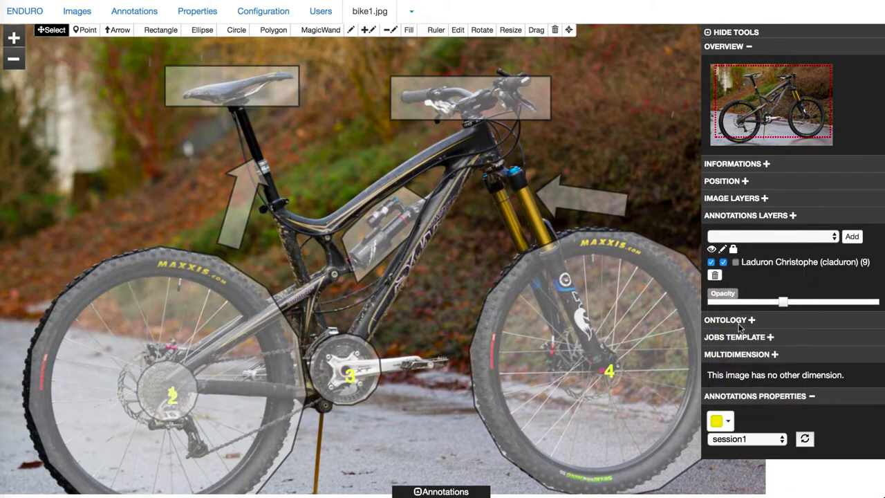
click(720, 421)
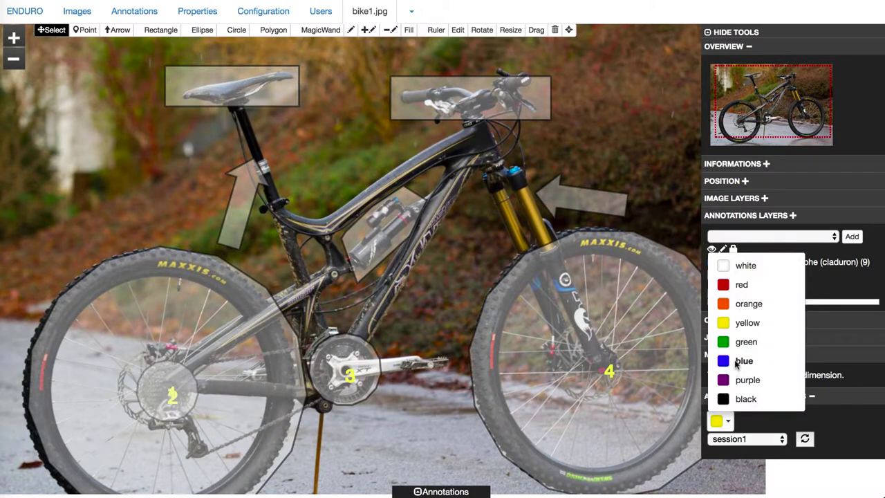
click(737, 362)
- Set the colour of the displayed session1 property values to orange
click(720, 422)
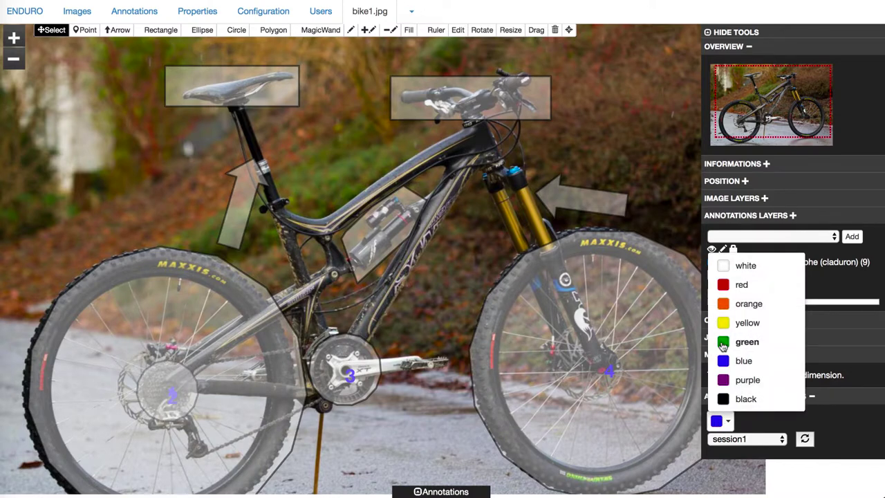
click(723, 303)
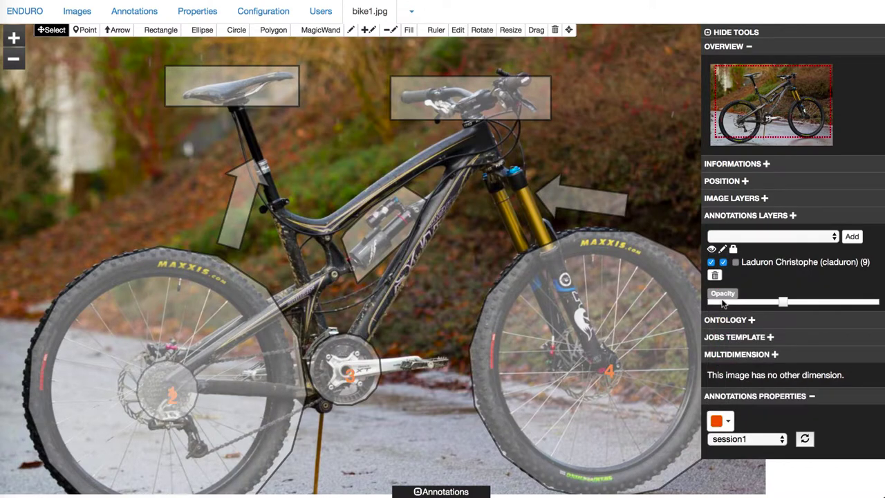
- Try white as the colour of the displayed session1 property values, and set it to red
click(728, 425)
click(735, 269)
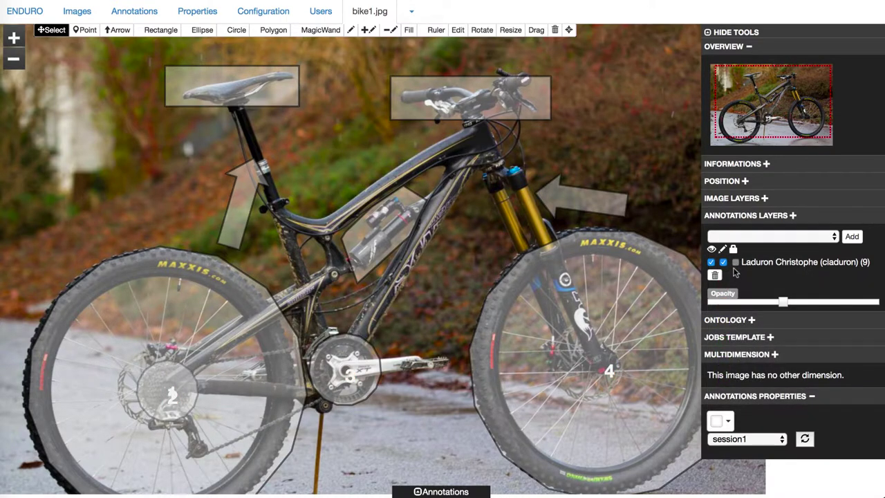
click(729, 423)
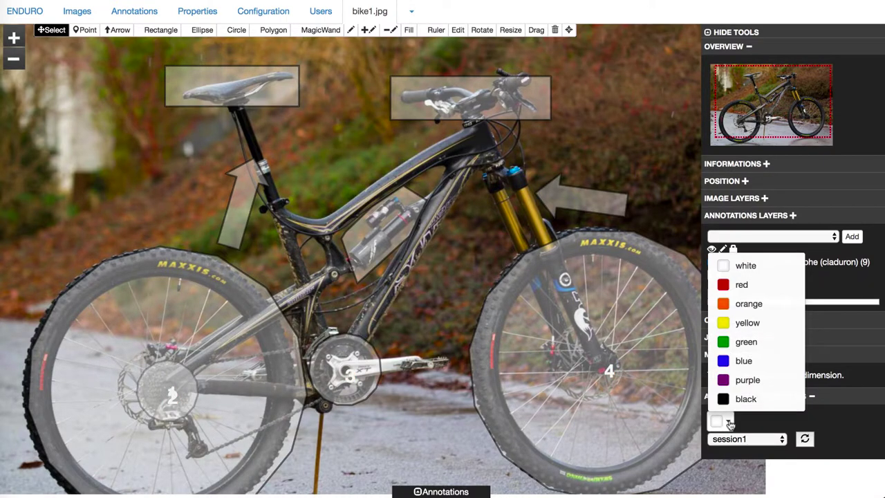
click(739, 284)
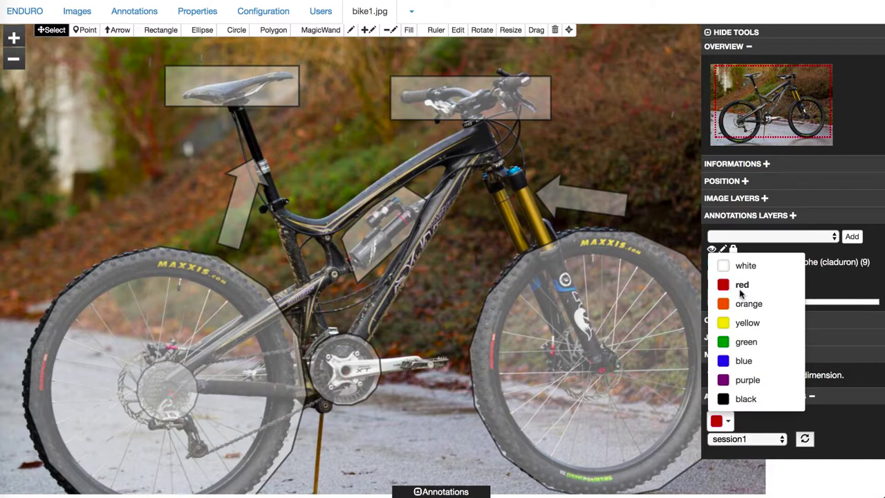
- Display the Session2 property values on the annotations, and switch the displayed key back to session1
click(763, 439)
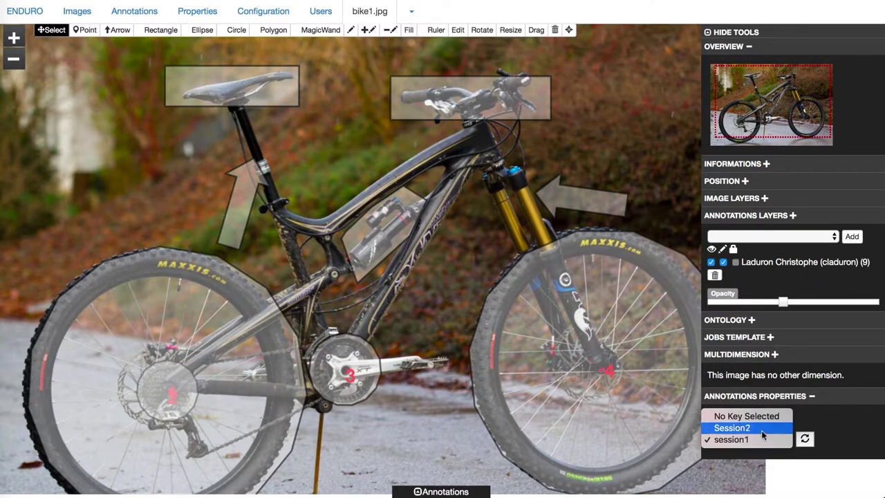
click(763, 430)
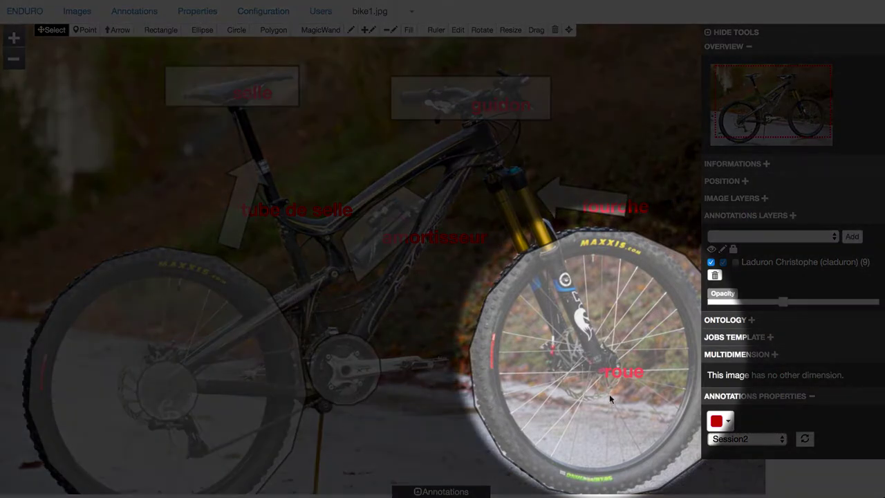
click(740, 441)
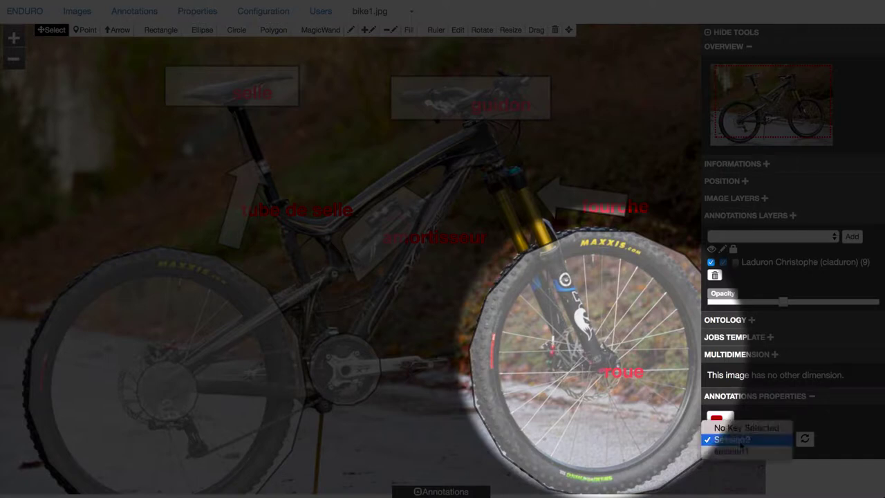
click(742, 452)
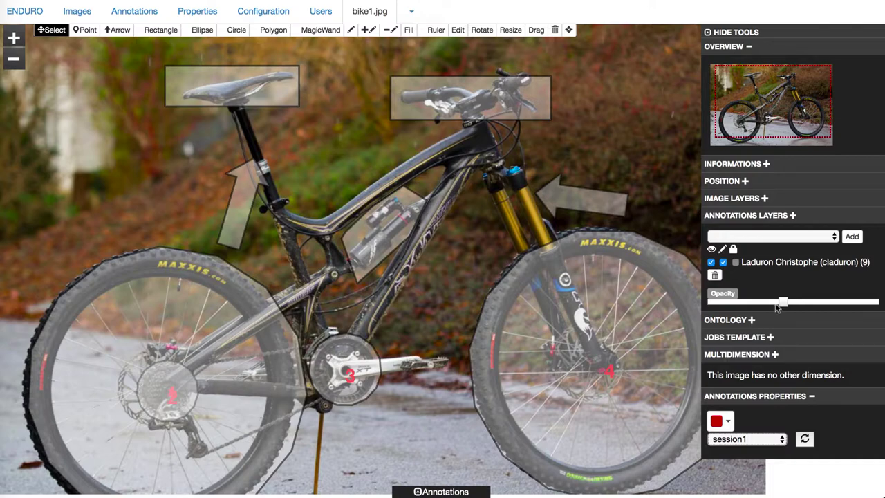
- Slightly lower the opacity of the annotation layer and display the Session2 property values on the image
mouse_move(782, 302)
mouse_down()
mouse_move(728, 307)
mouse_move(841, 306)
mouse_move(765, 309)
mouse_up()
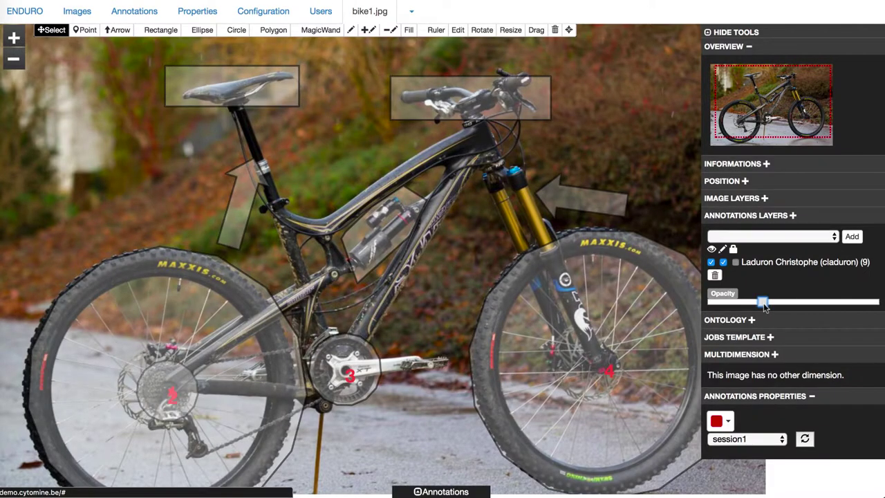
click(778, 441)
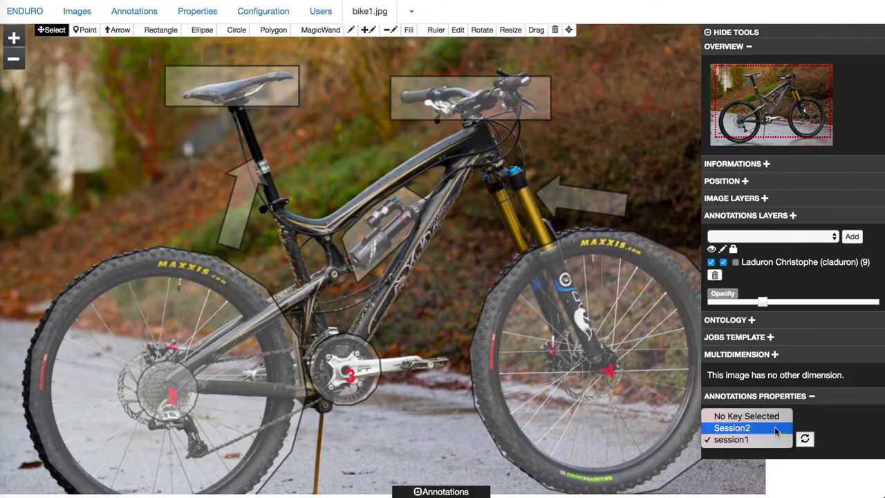
click(774, 427)
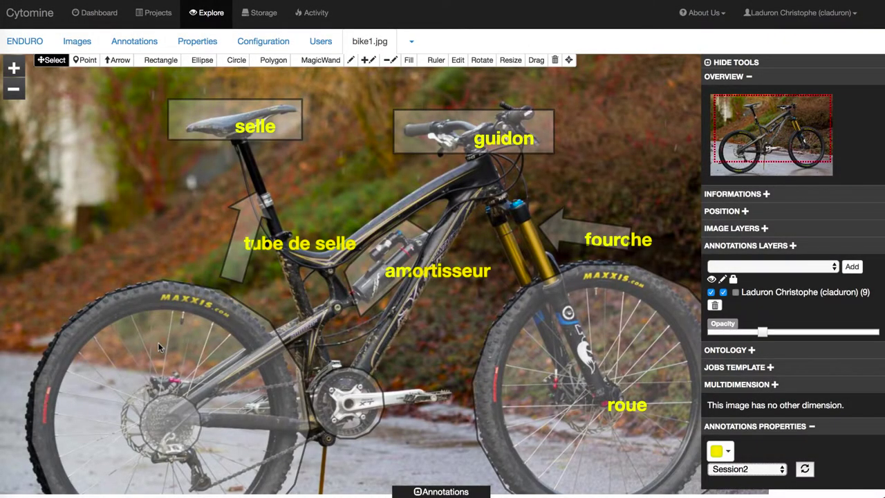
- Add and save the description "Roue arrière du vélo." with a second line "Quelle est sa fonction ?" to the rear wheel annotation
click(158, 347)
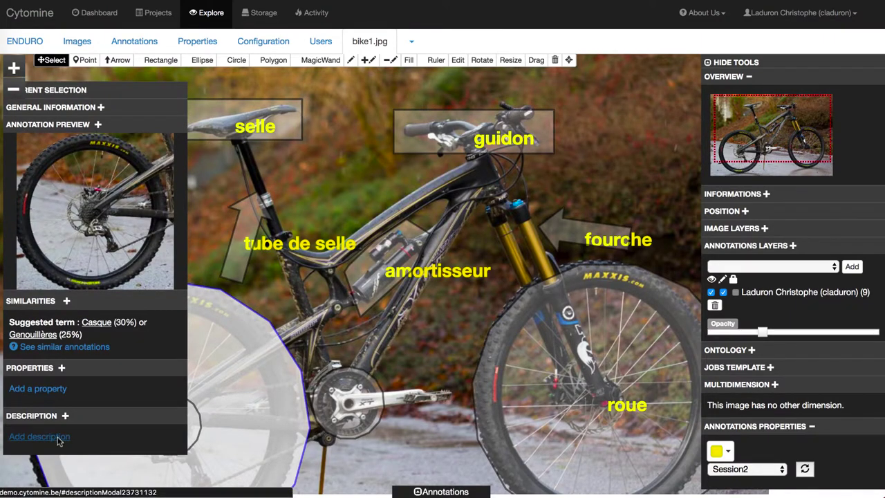
click(58, 440)
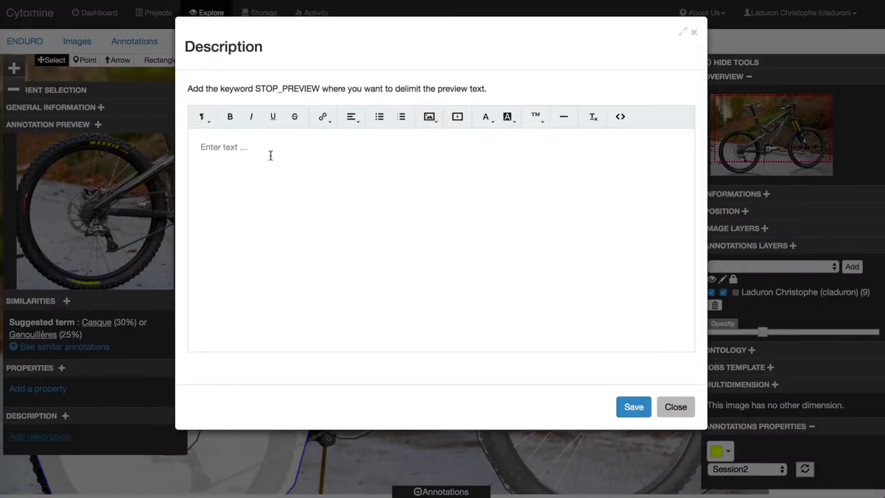
click(269, 155)
text(Roue arrière du vélo.)
key(Return)
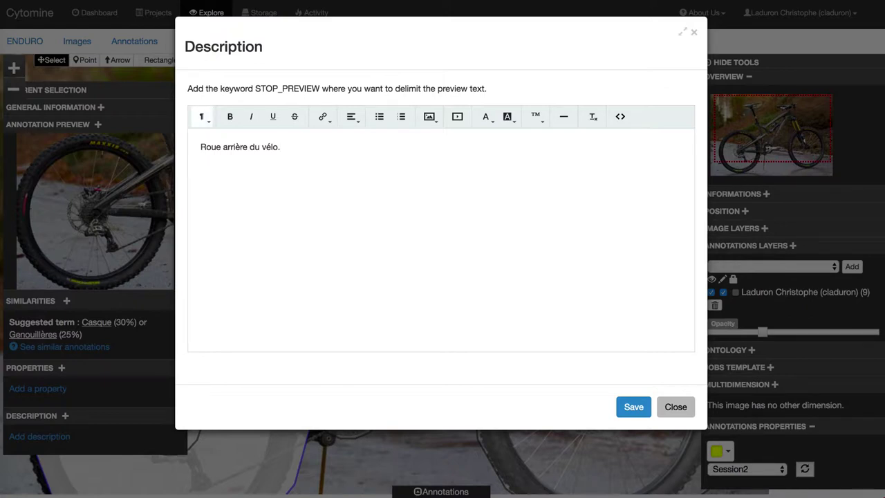
text(Quelle est sa fonction ?)
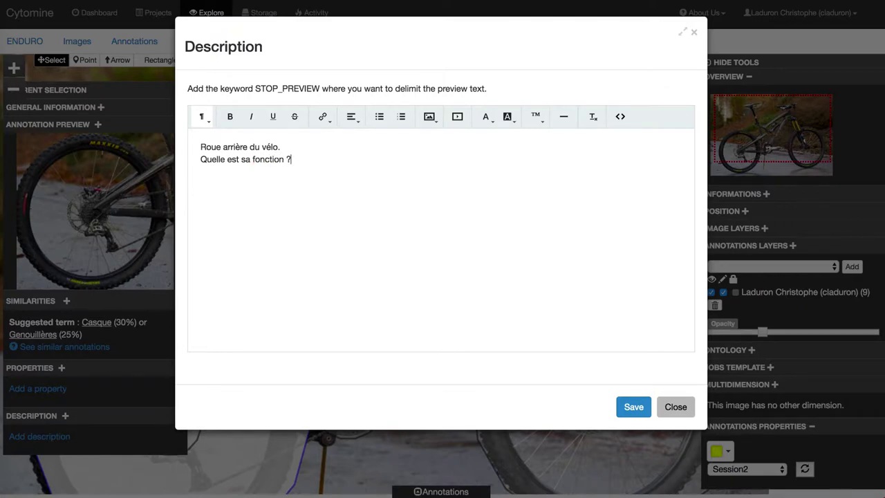
click(631, 407)
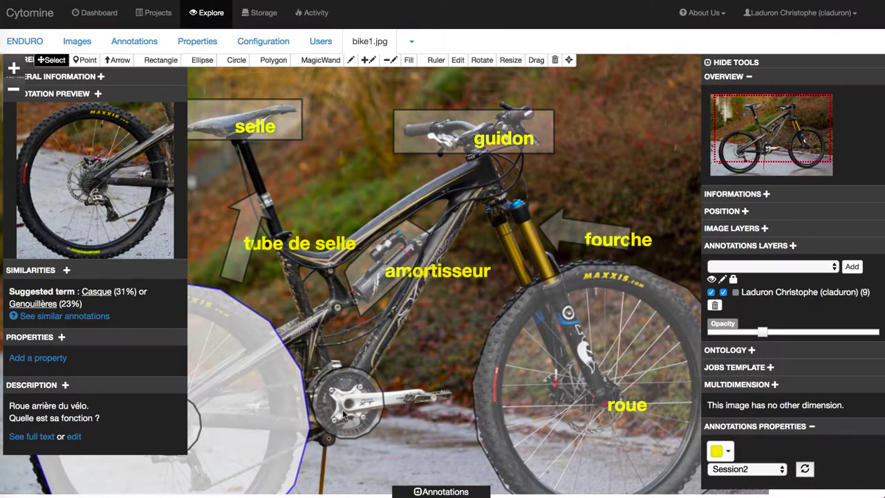
- Add and save the description "Roue avant du vélo." with a second line "Quelle est sa fonction ?" to the front wheel annotation
click(560, 349)
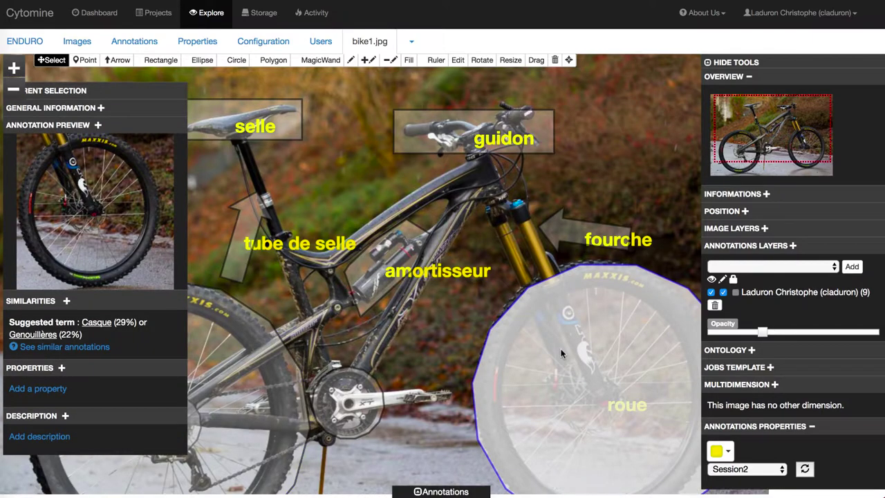
click(58, 436)
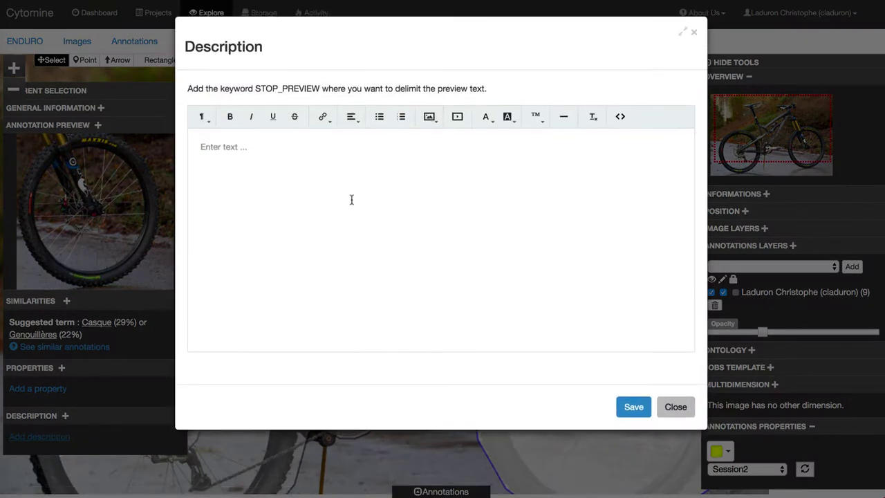
click(315, 148)
text(Roue avant du vélo.)
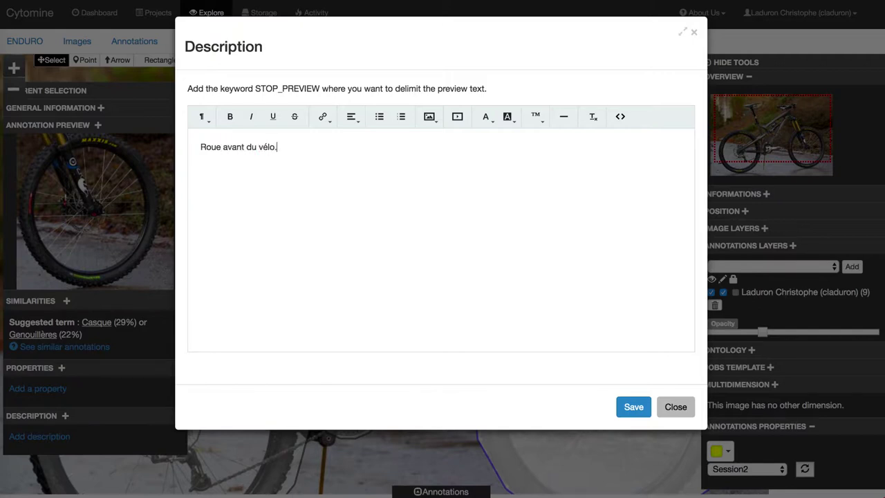
key(Return)
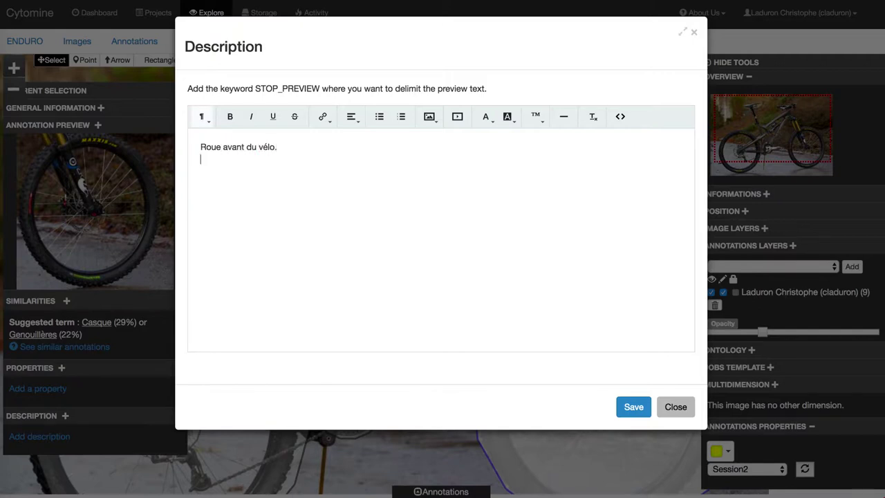
text(Quelle est sa fonction ?)
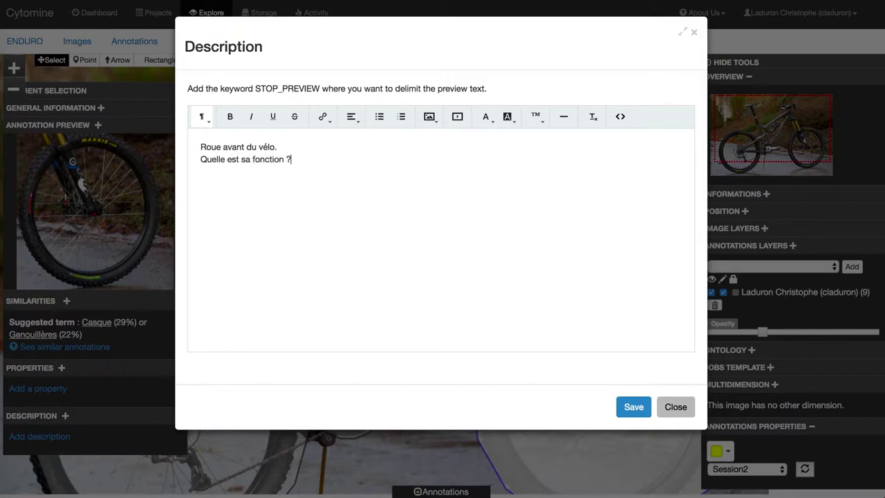
click(632, 412)
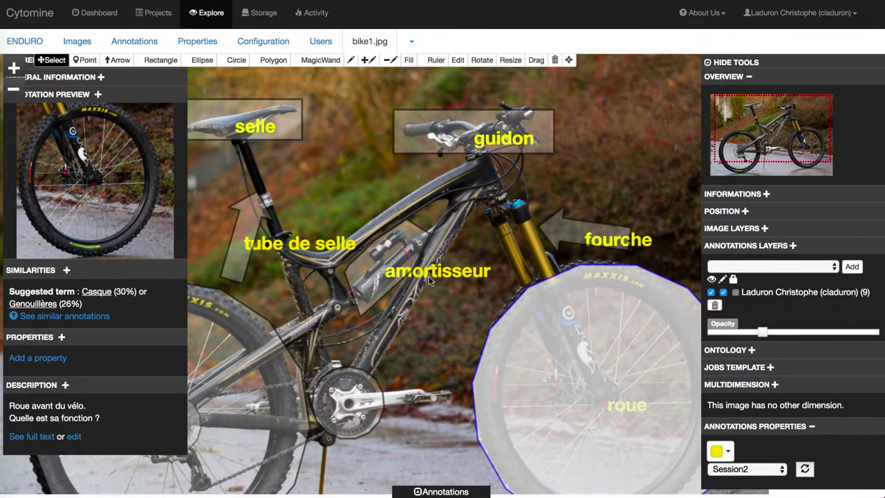
- Write the description "L'amortisseur arrière du vélo." with a second line "Quelle est sa fonction ?" for the shock absorber annotation
click(382, 272)
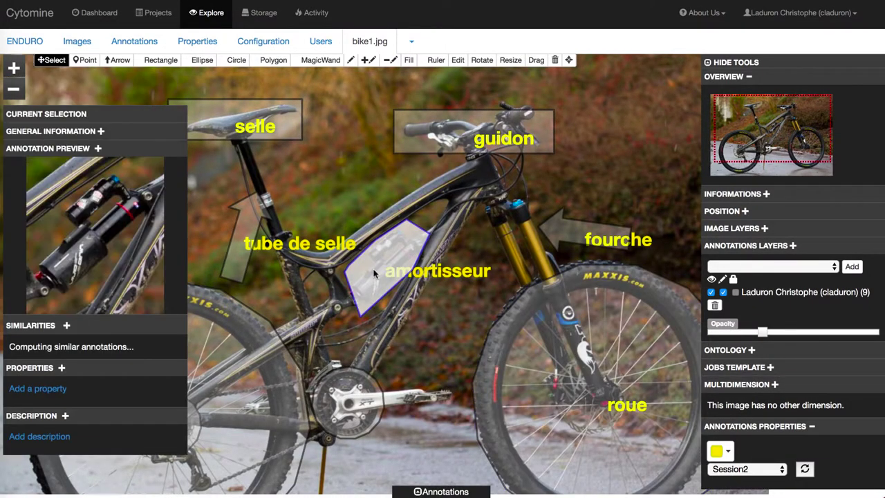
click(41, 436)
click(298, 150)
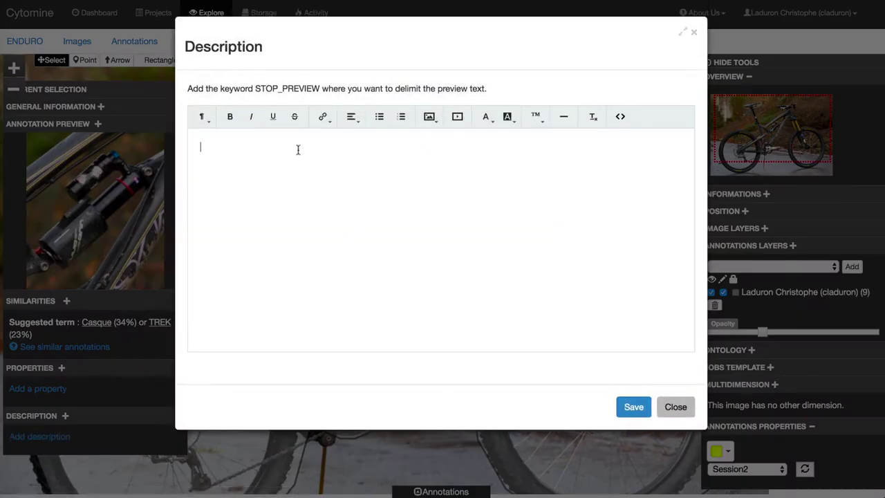
text(L'amortisseur arrière du vélo.)
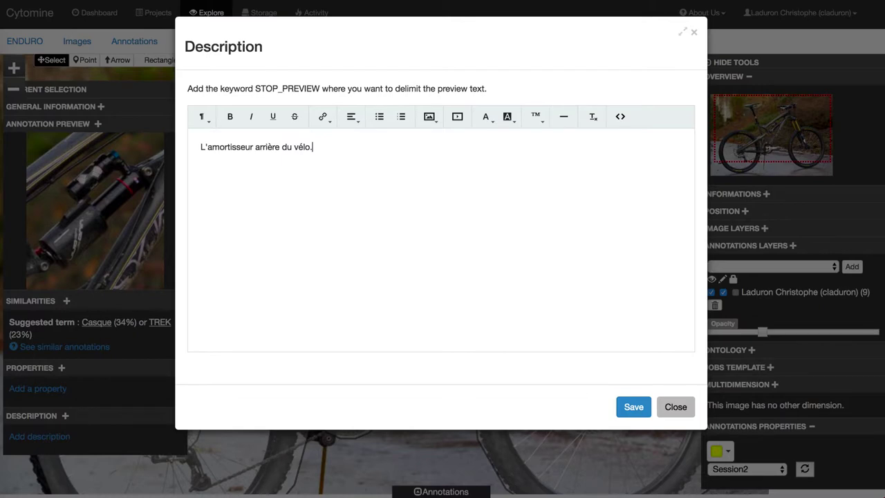
key(Return)
text(quell)
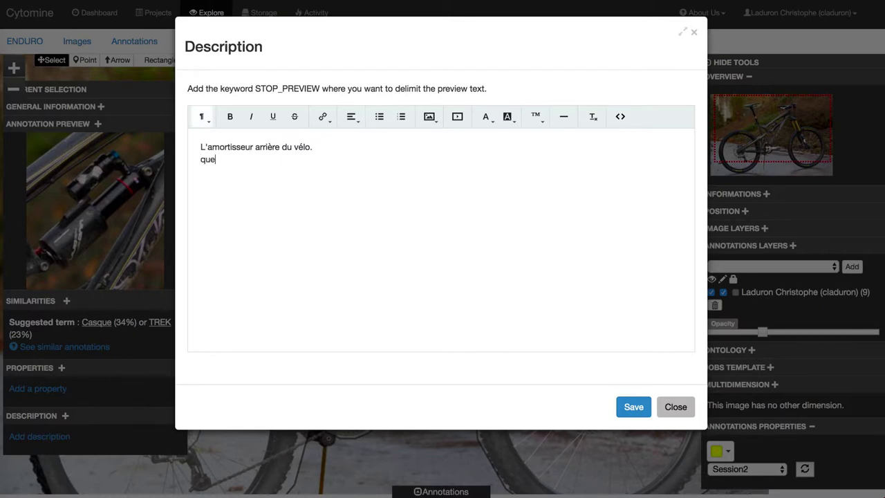
key(BackSpace)
key(BackSpace)
key(BackSpace)
key(BackSpace)
key(BackSpace)
key(BackSpace)
text(Quelle est sa fonction ?)
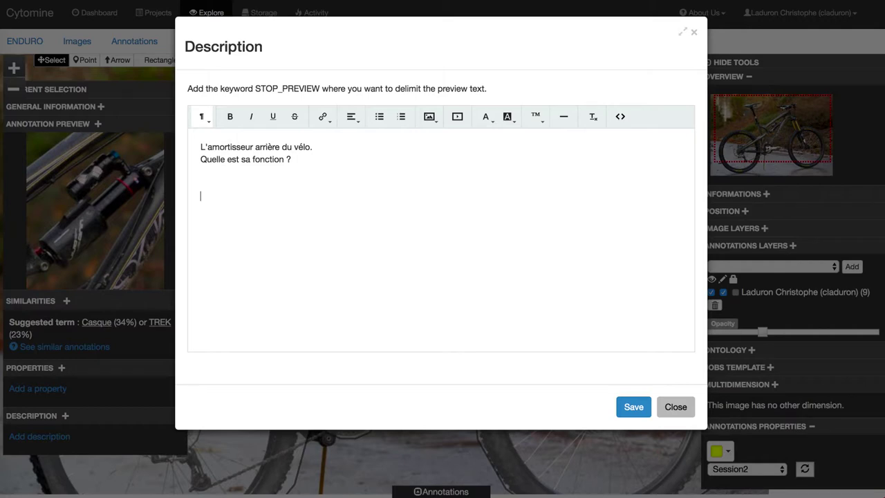
- Add the STOP_PREVIEW keyword below the question, followed by the paragraph starting "La suspension d'un vélo permet de compenser", and save the description
drag(253, 89, 318, 89)
key(ctrl+c)
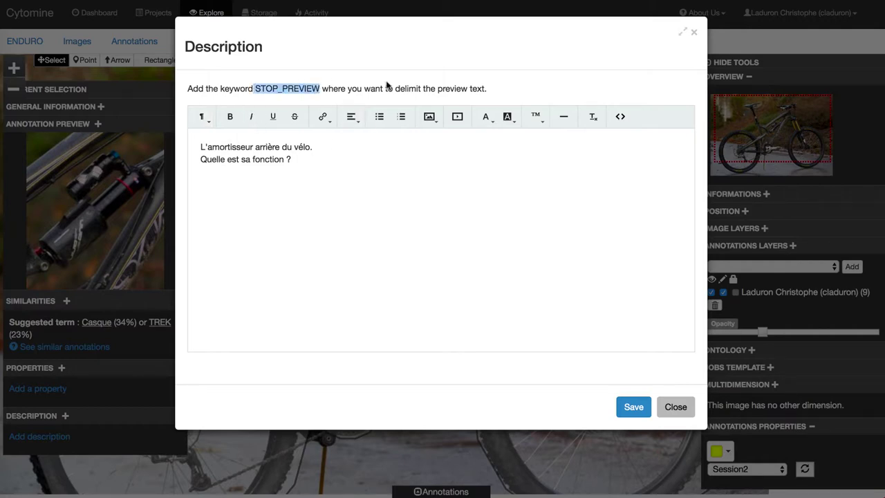
click(255, 173)
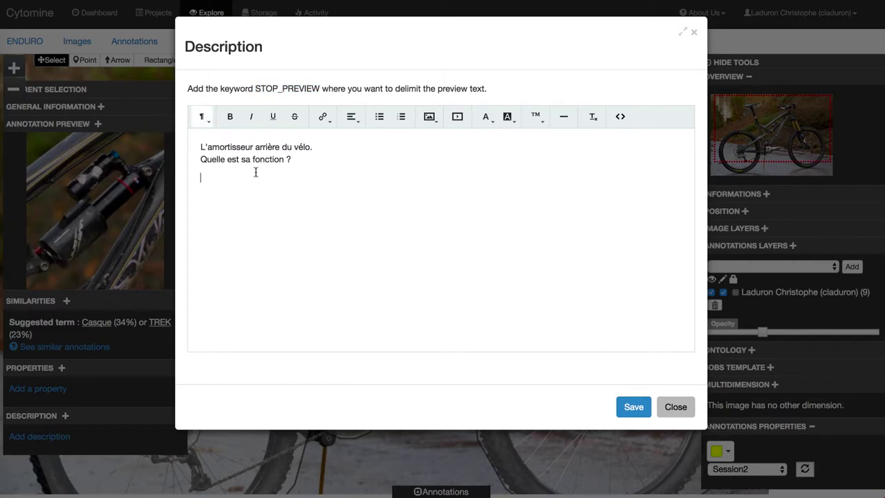
key(ctrl+v)
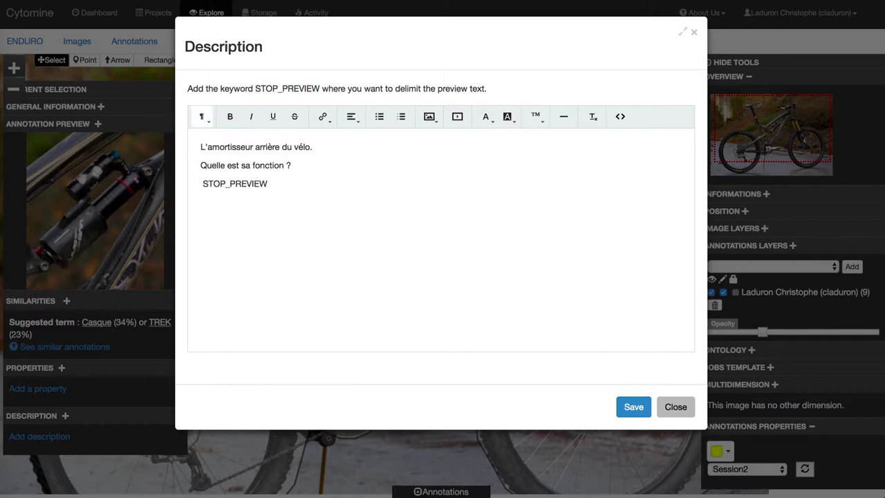
key(Return)
text(La suspension d'un vélo permet de compenser les irrégularités du terrain en créant une liaison souple entre le cadre et les roues. La suspension avant, installée dans la fourche, est présente sur la quasi-totalité des VTT, mais aussi de nombreux VTC. La suspension arrière, qui implique une articulation du cadre, est moins répandue, cantonnée aux VTT de descente et à une partie de ceux de cross-country.)
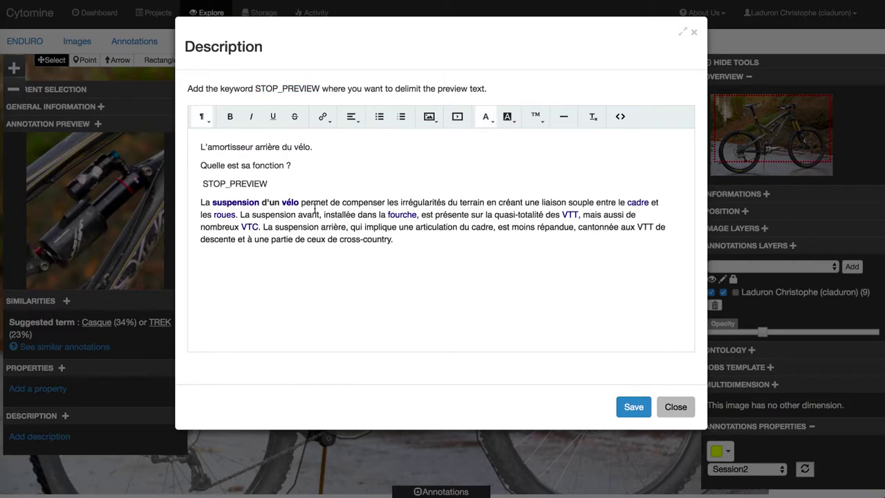
click(637, 411)
- Write the description "Quelle est cette élément de transmission ?" for the rear cassette annotation
click(199, 425)
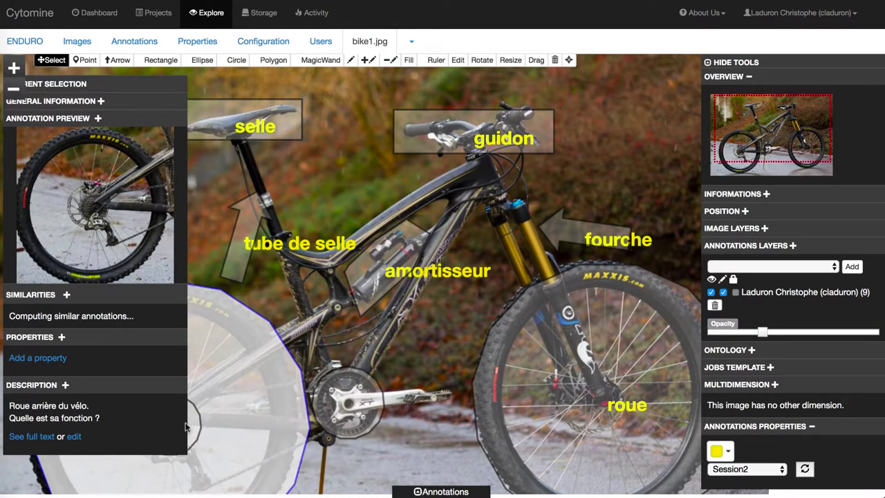
click(196, 425)
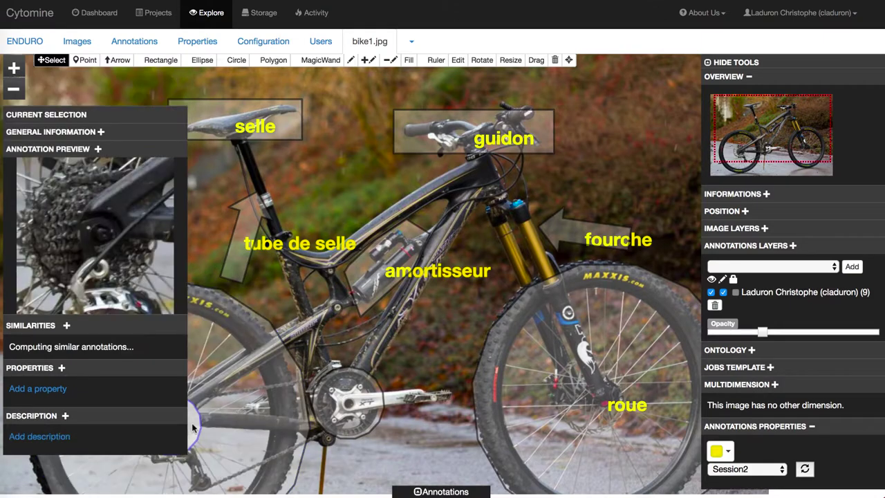
click(40, 436)
click(263, 146)
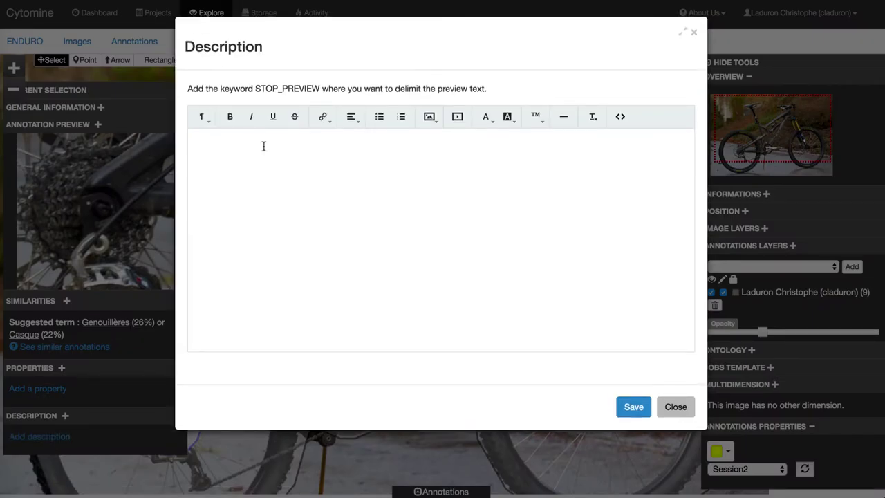
text(Quelle est cette élément de transmission )
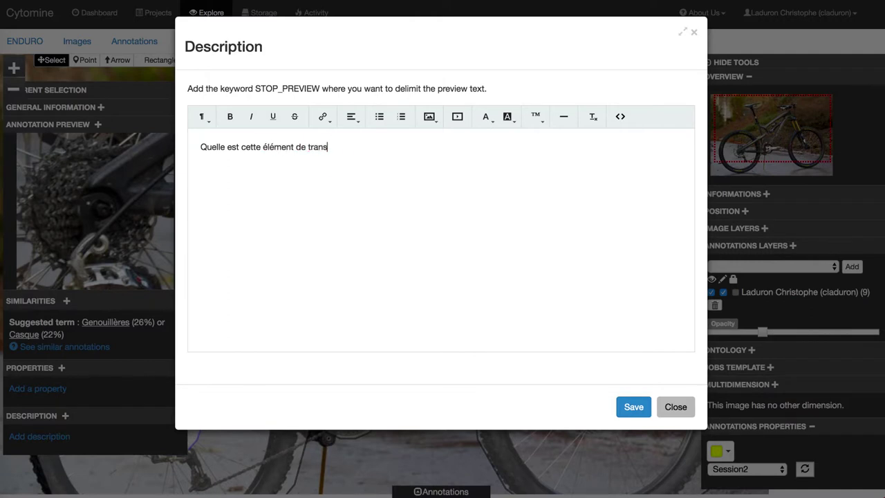
text(?)
- Correct the cassette description's wording by changing "cette" to "cet" and "Quelle" to "Quel"
click(261, 146)
key(BackSpace)
key(BackSpace)
click(227, 146)
key(BackSpace)
key(BackSpace)
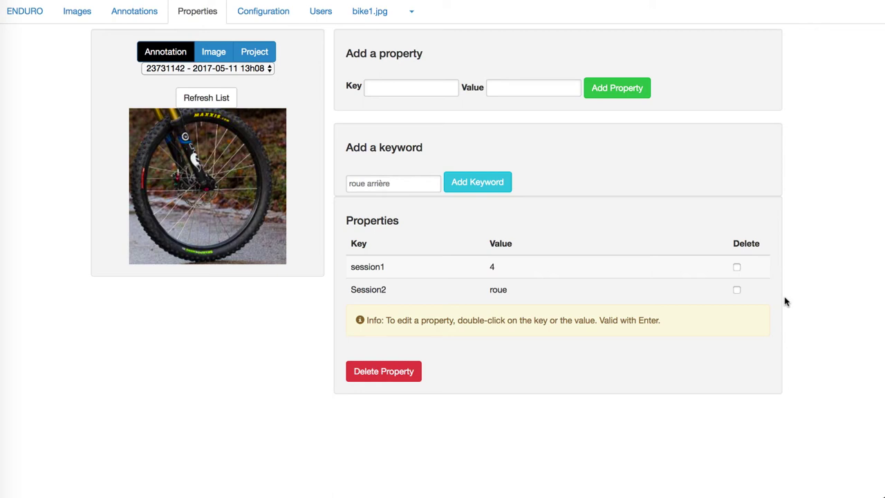
- Add the keyword "roue avant" to the front wheel annotation
double_click(379, 184)
text(avant)
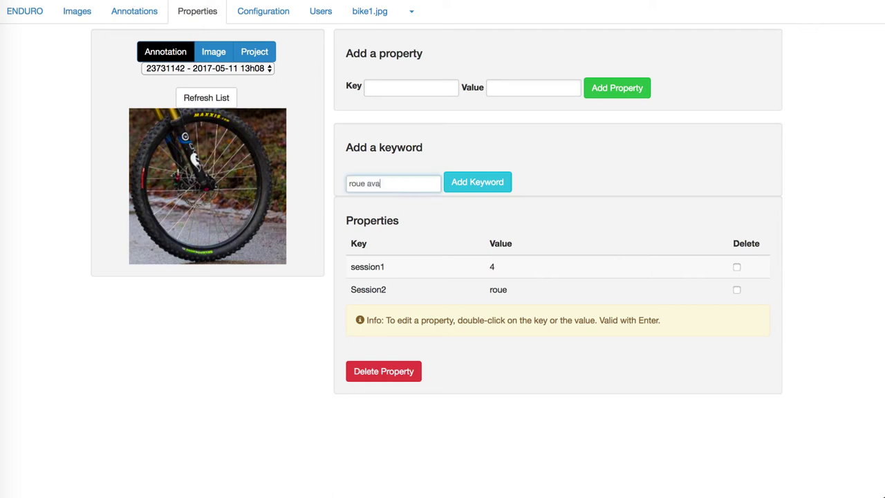
click(473, 185)
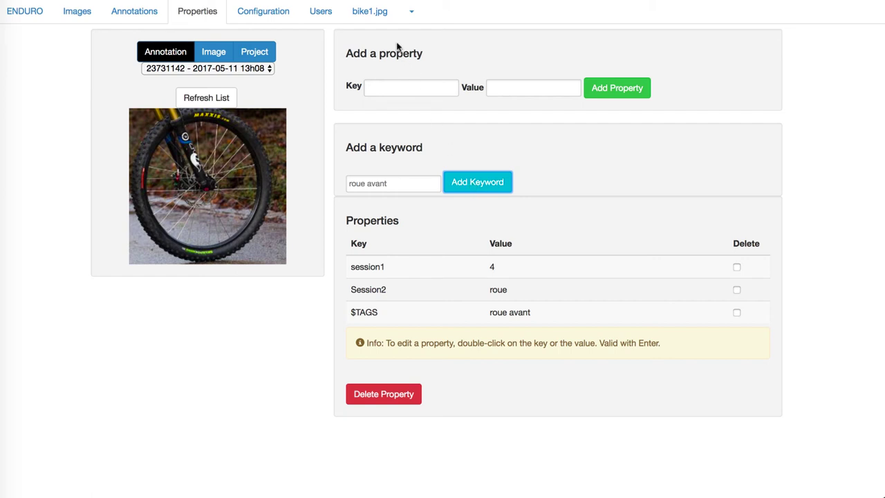
- Refresh the annotation property keys for bike1.jpg and display the $TAGS values on the image in yellow
click(369, 14)
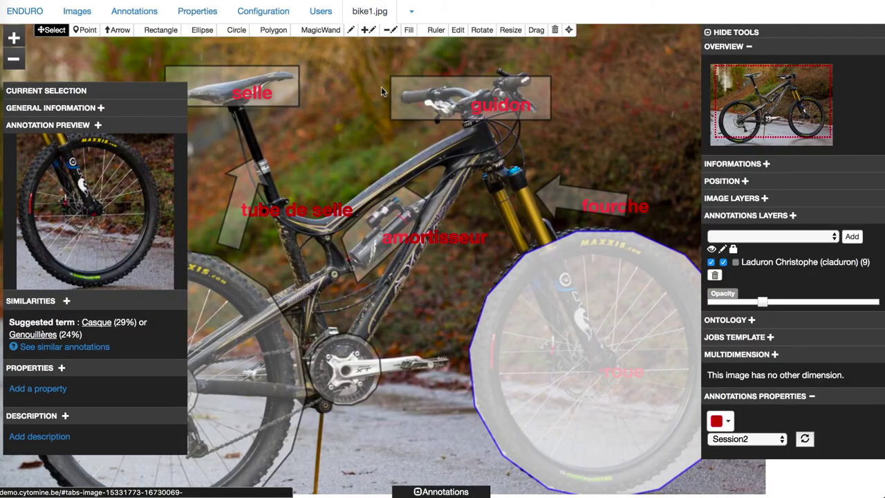
click(768, 439)
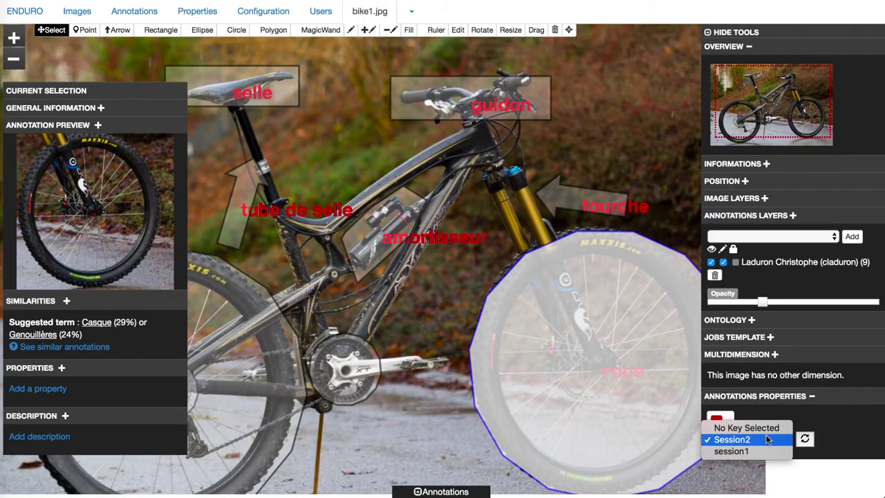
click(803, 440)
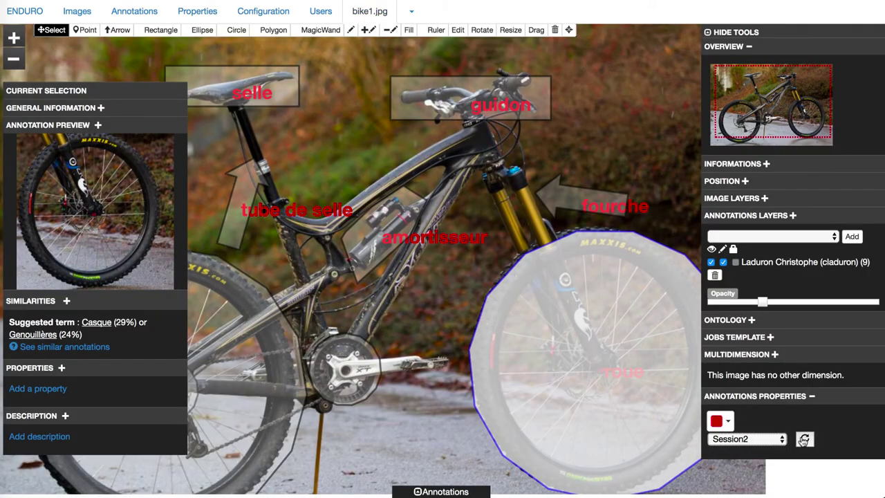
click(777, 439)
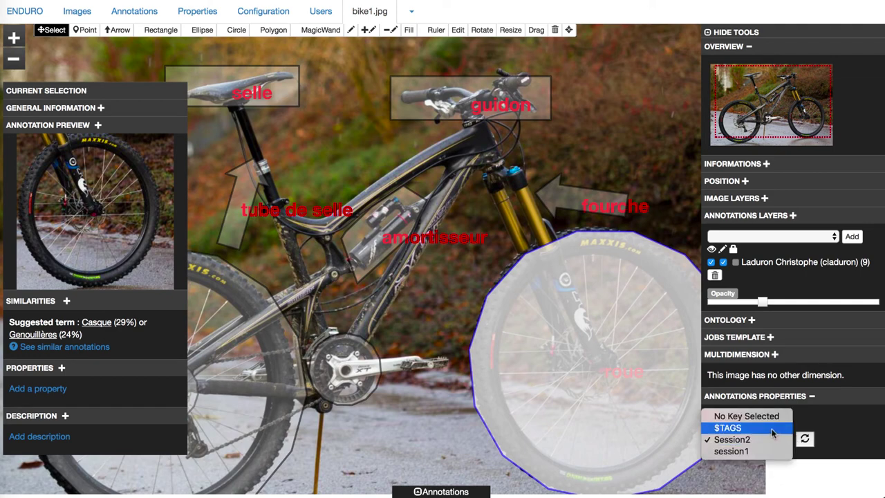
click(773, 428)
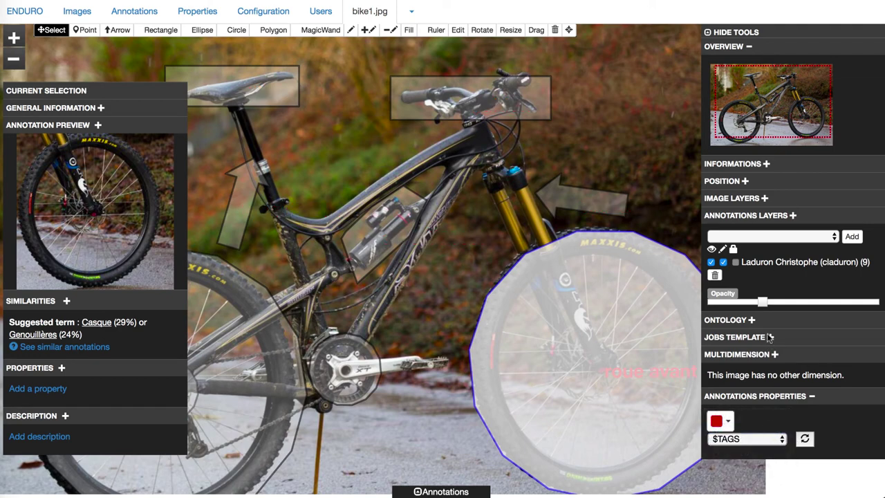
click(730, 423)
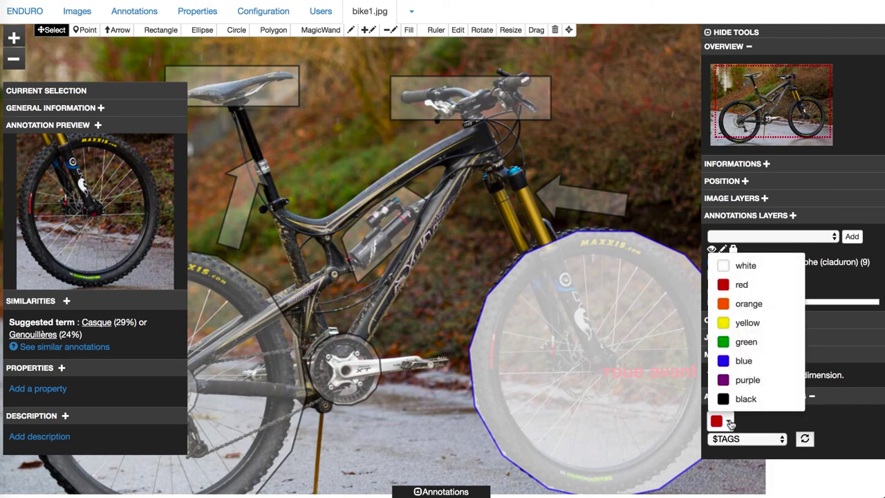
click(742, 330)
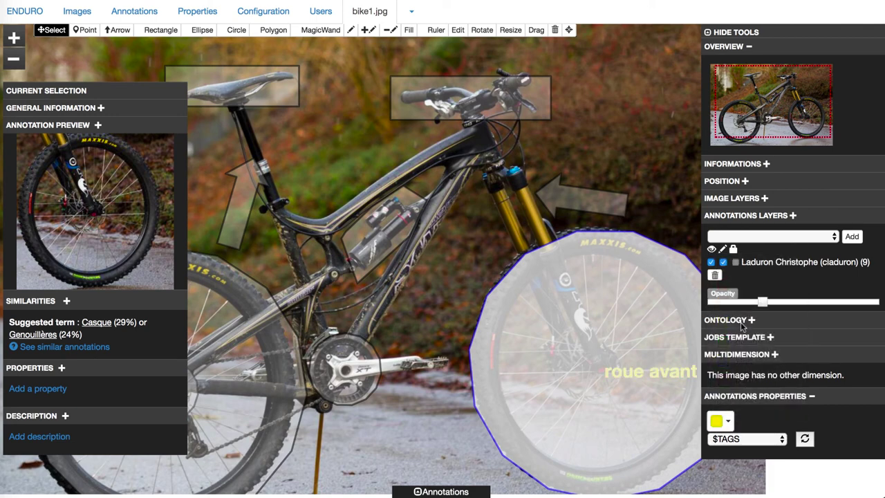